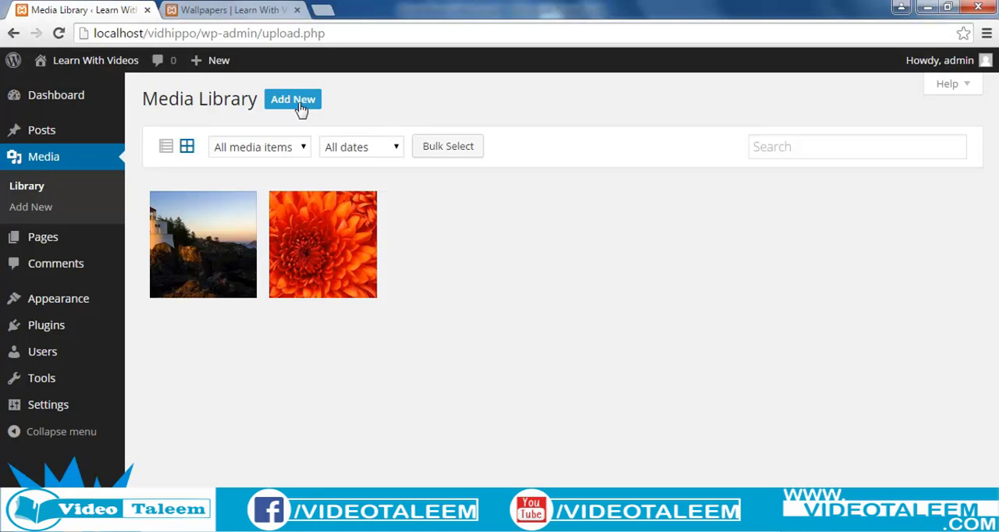
Step: Upload the Penguins picture from the Sample Pictures folder to the media library
left_click(301, 109)
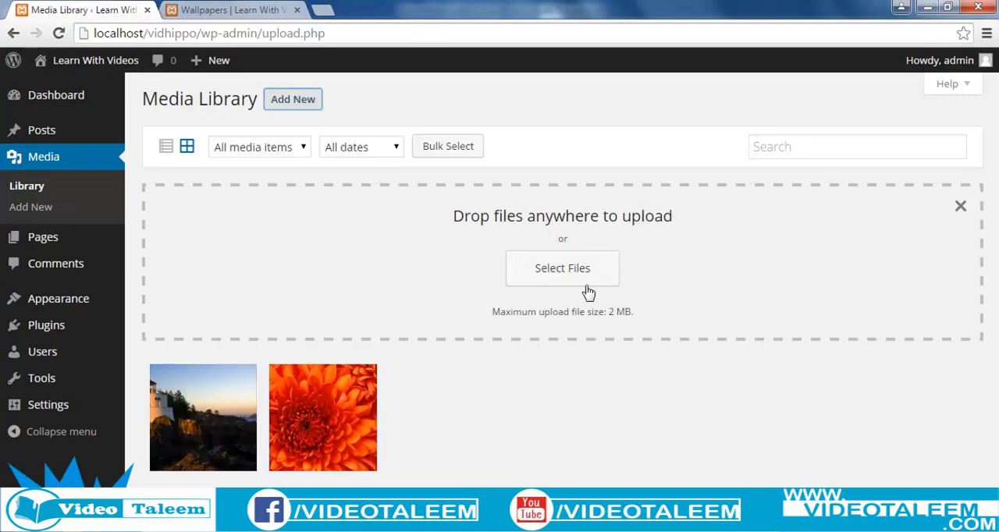
left_click(562, 284)
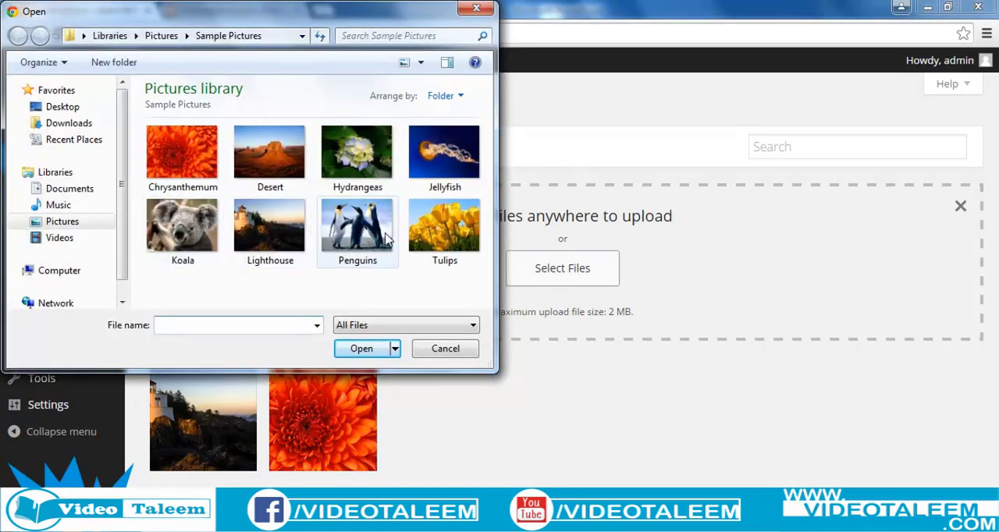
left_click(377, 269)
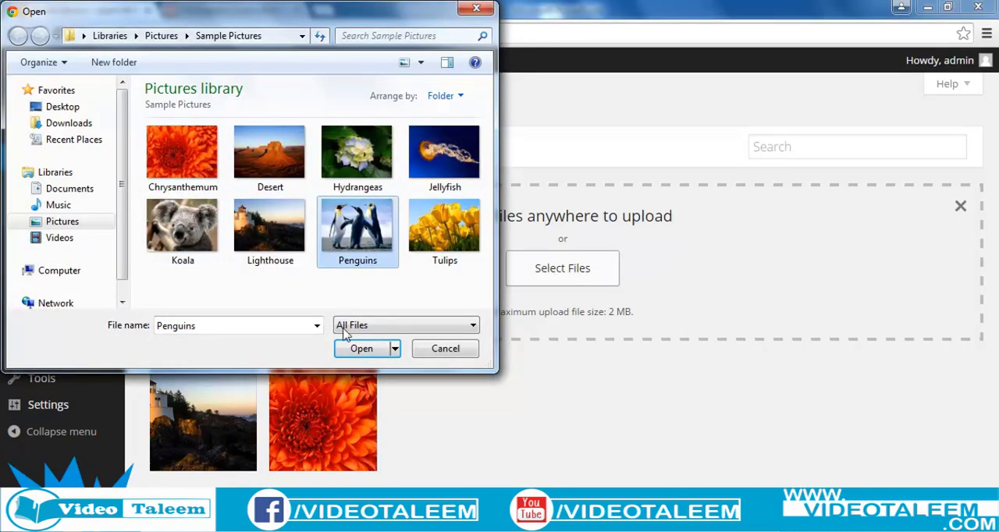
left_click(364, 350)
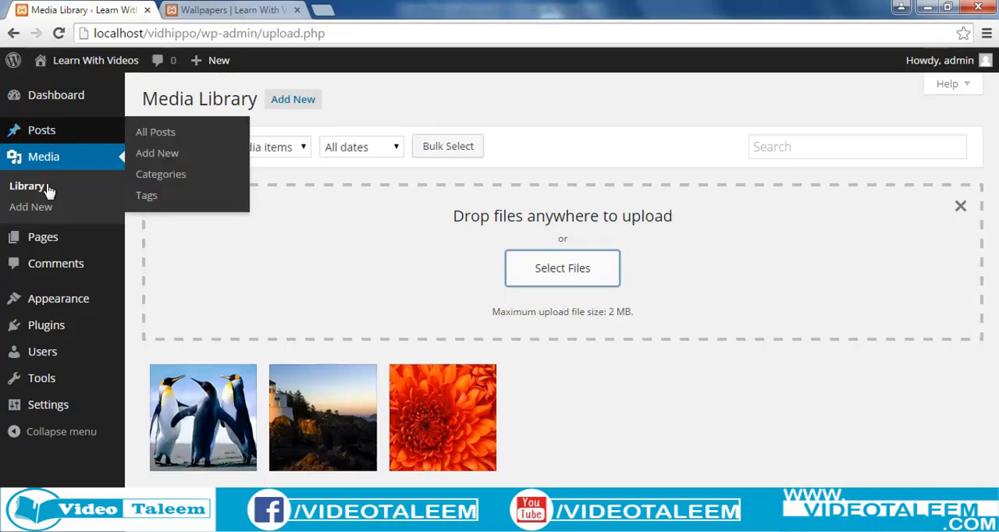
Step: Start a new post from the list of all posts and open its media insertion window
mouse_move(40, 129)
left_click(148, 132)
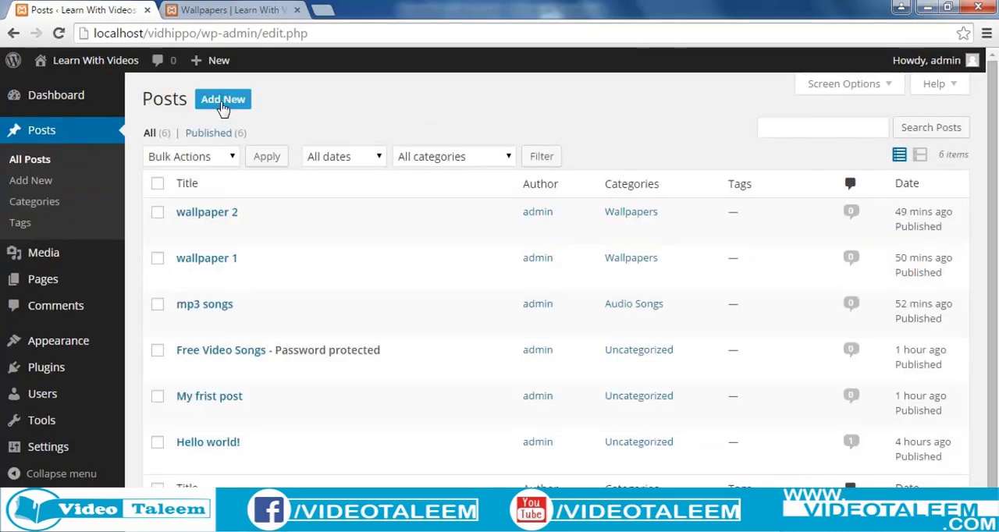
left_click(215, 101)
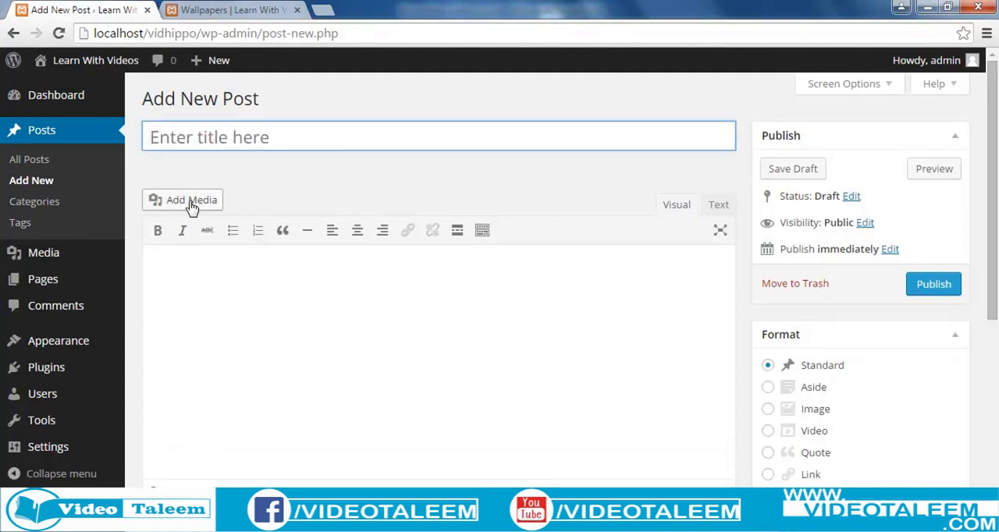
left_click(191, 204)
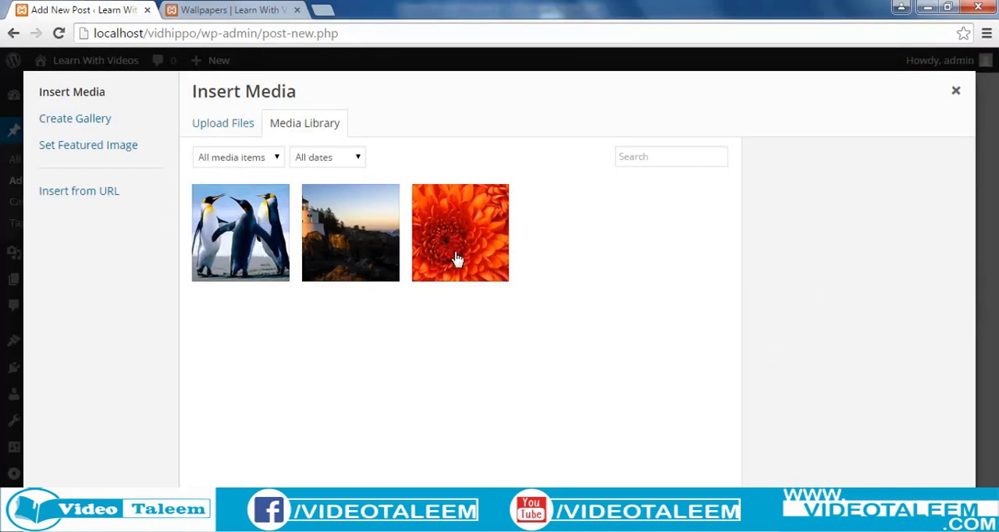
left_click(225, 131)
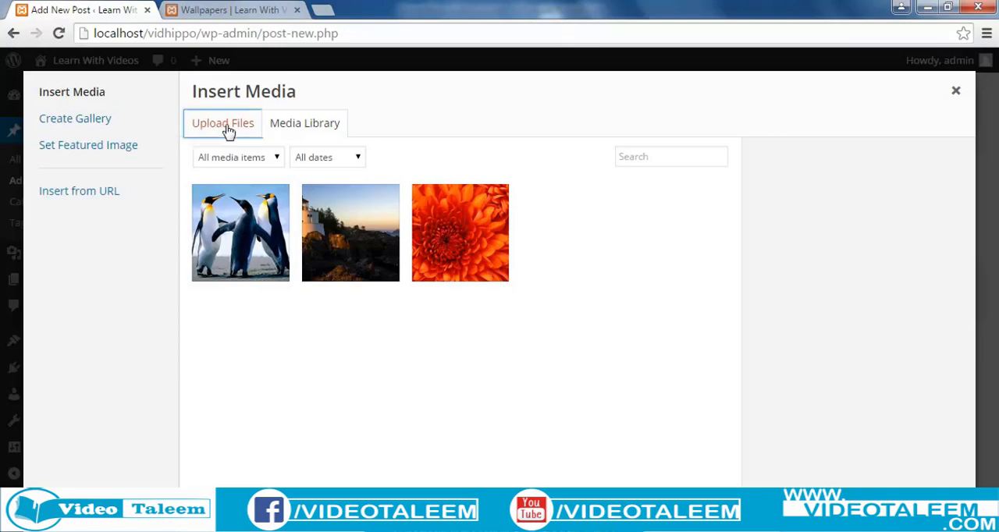
left_click(551, 343)
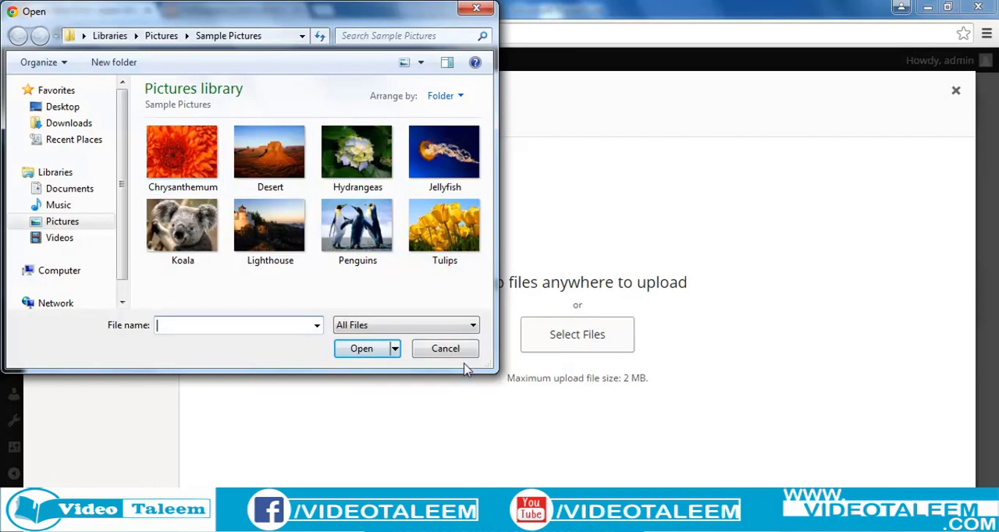
left_click(445, 349)
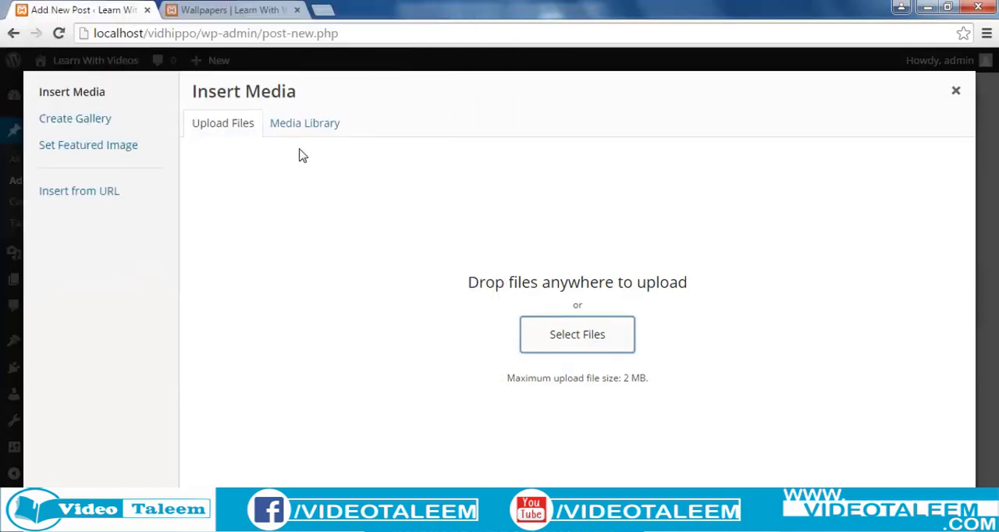
Step: Create a gallery from the Chrysanthemum, Lighthouse and Penguins images in the media library and insert it into the post
left_click(92, 127)
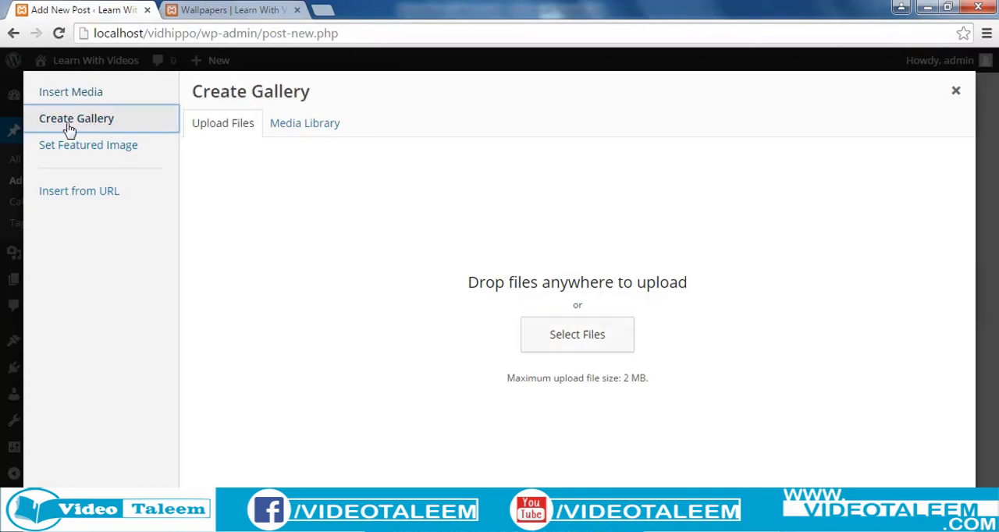
left_click(315, 129)
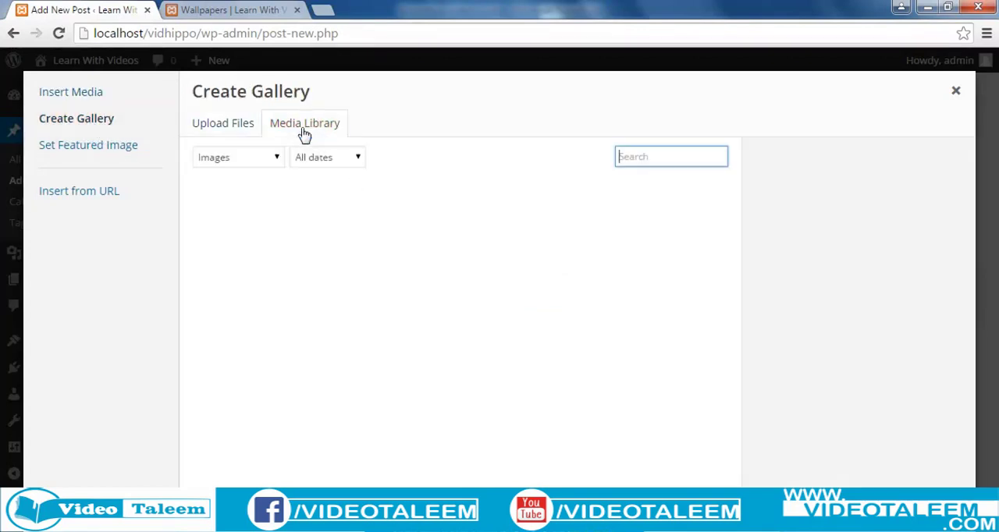
left_click(454, 244)
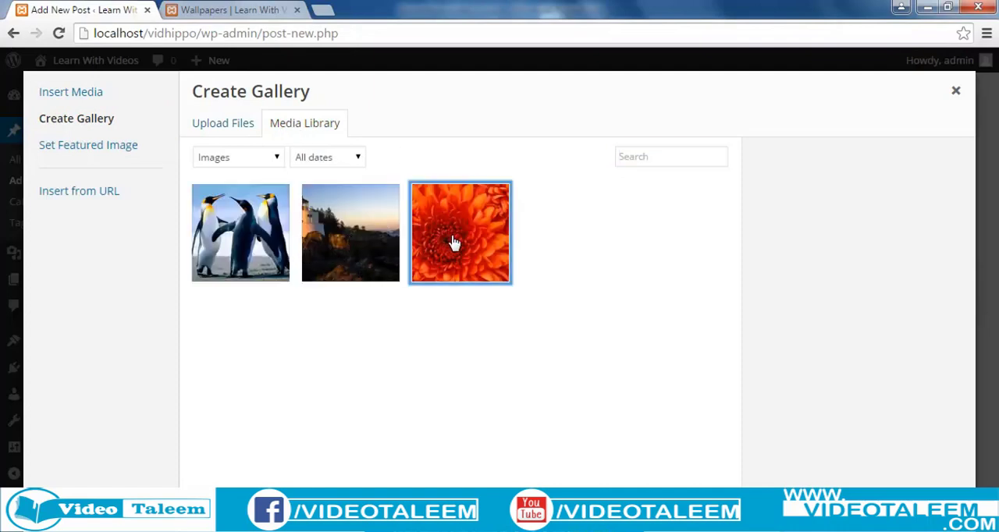
left_click(368, 252)
left_click(246, 241)
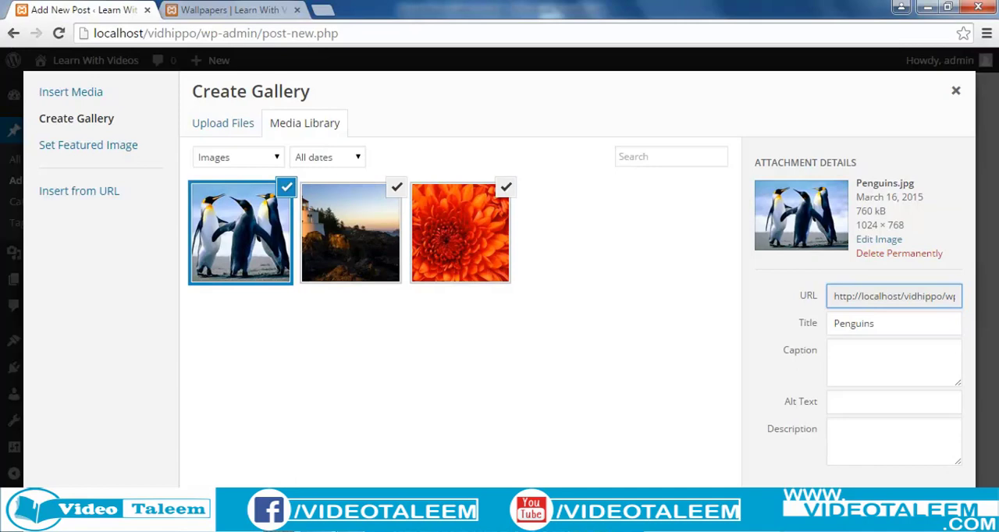
left_click(909, 505)
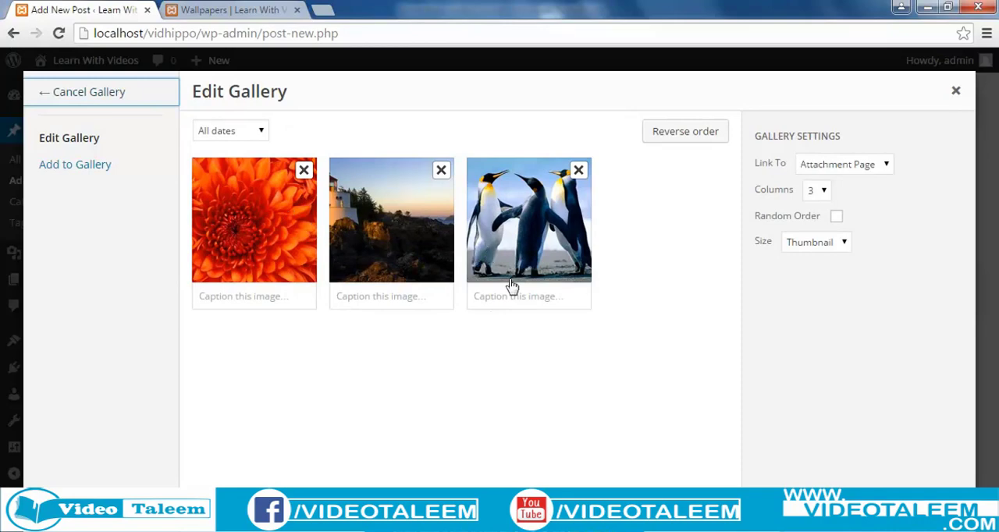
left_click(921, 505)
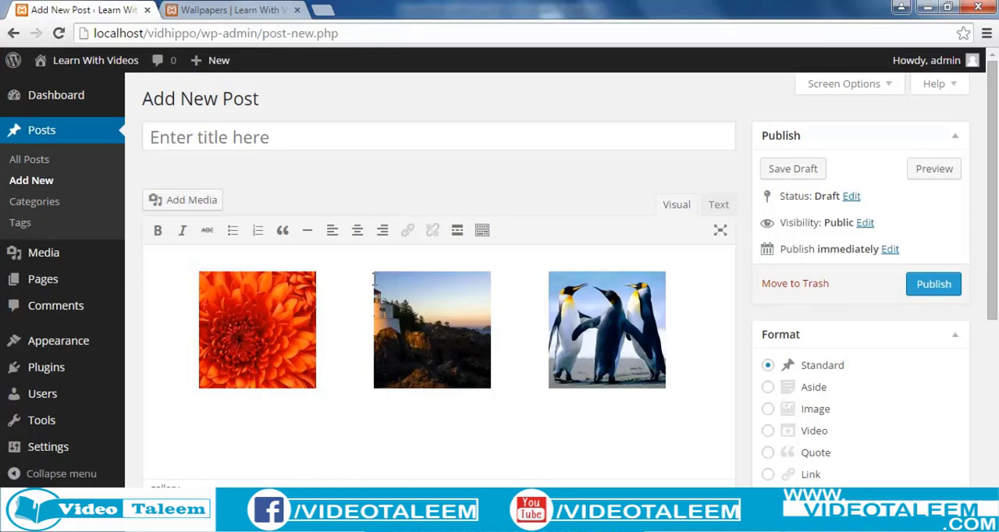
Step: Title the post "Pics" and assign it to the Wallpapers category
left_click(251, 137)
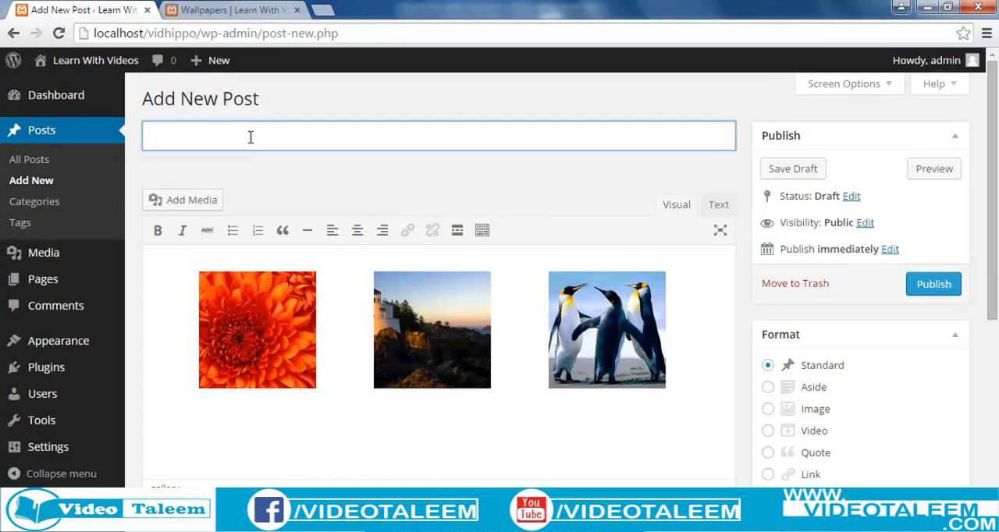
type("Pics")
scroll(379, 319, "down", 1)
scroll(327, 344, "down", 1)
scroll(329, 345, "down", 3)
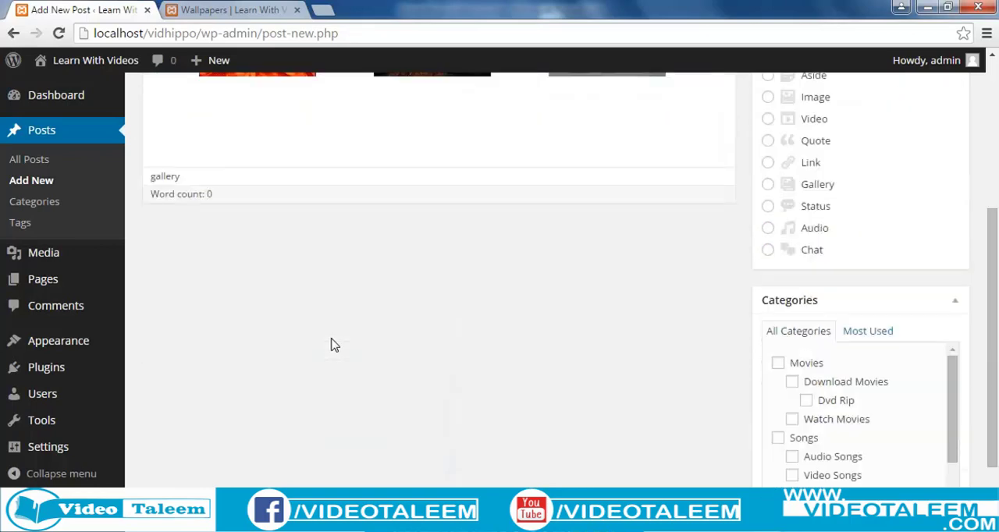
left_click_drag(952, 340, 952, 365)
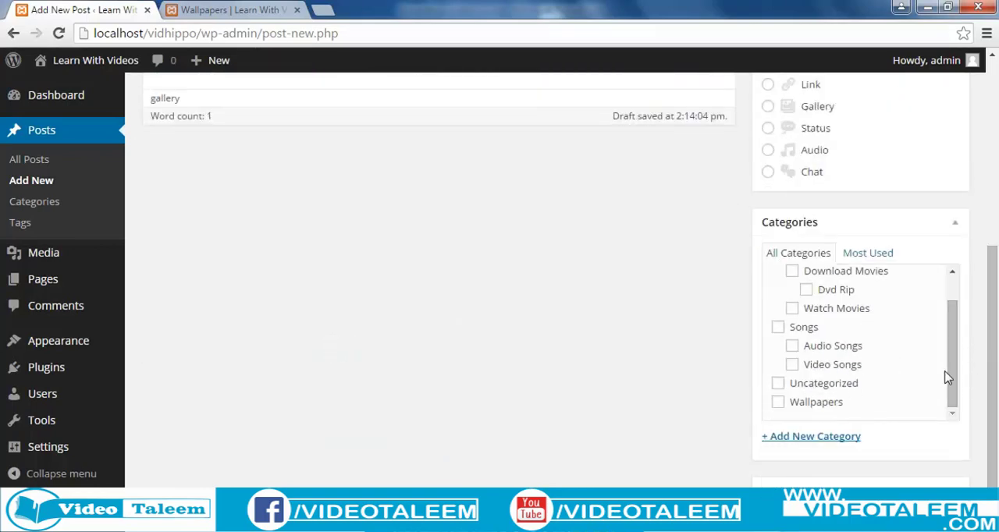
left_click(778, 406)
Step: Publish the gallery post
scroll(991, 326, "up", 1)
left_click_drag(991, 326, 983, 176)
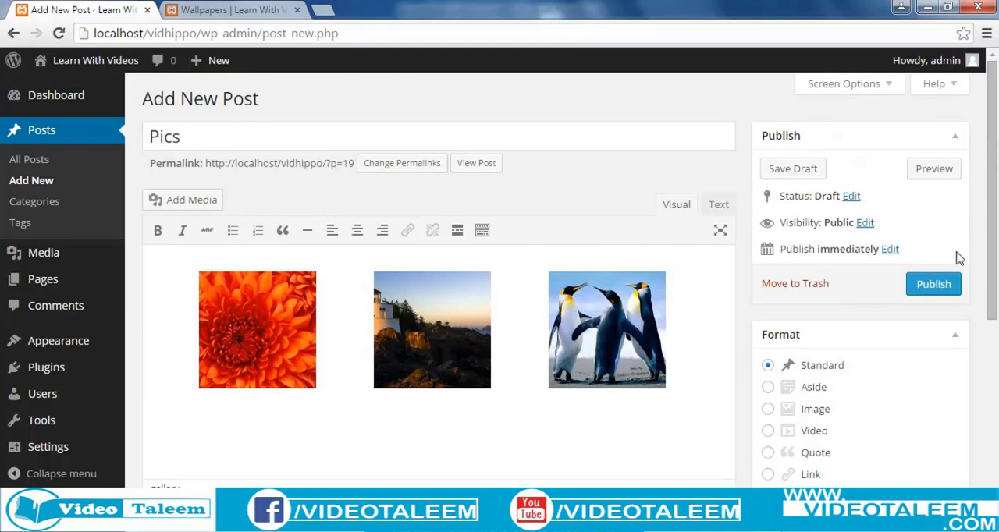
left_click(934, 290)
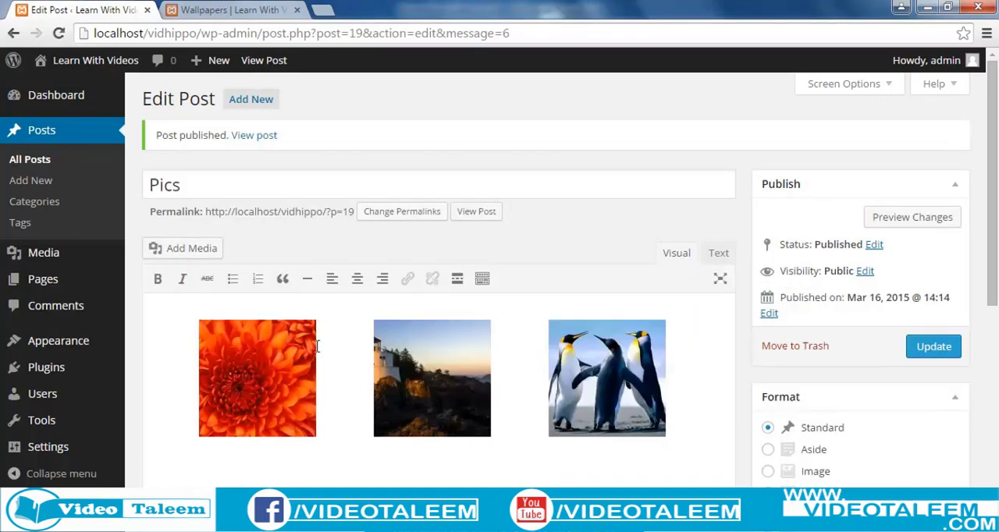
Step: Load the site's home page at localhost/vidhippo/ in the browser tab showing the Wallpapers category
left_click(199, 12)
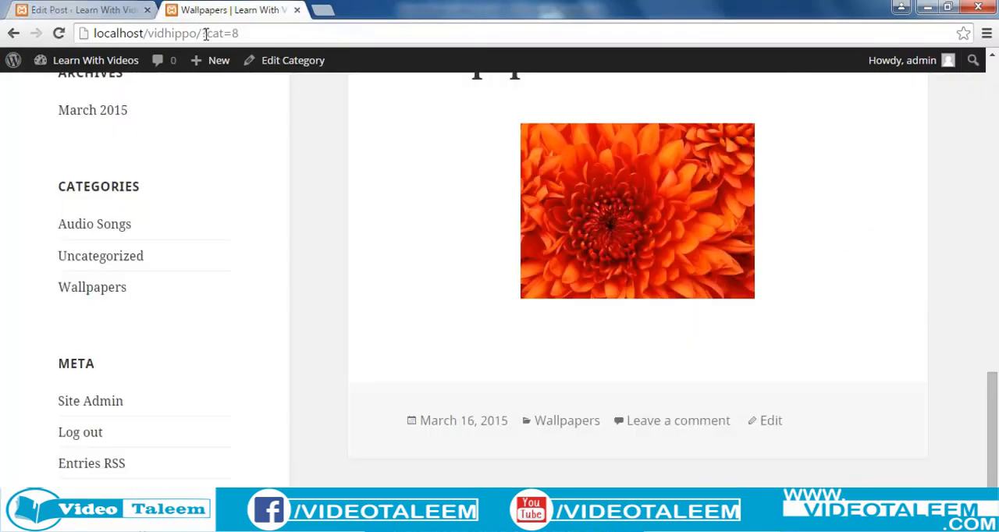
left_click_drag(202, 33, 329, 33)
key("BackSpace")
key("Return")
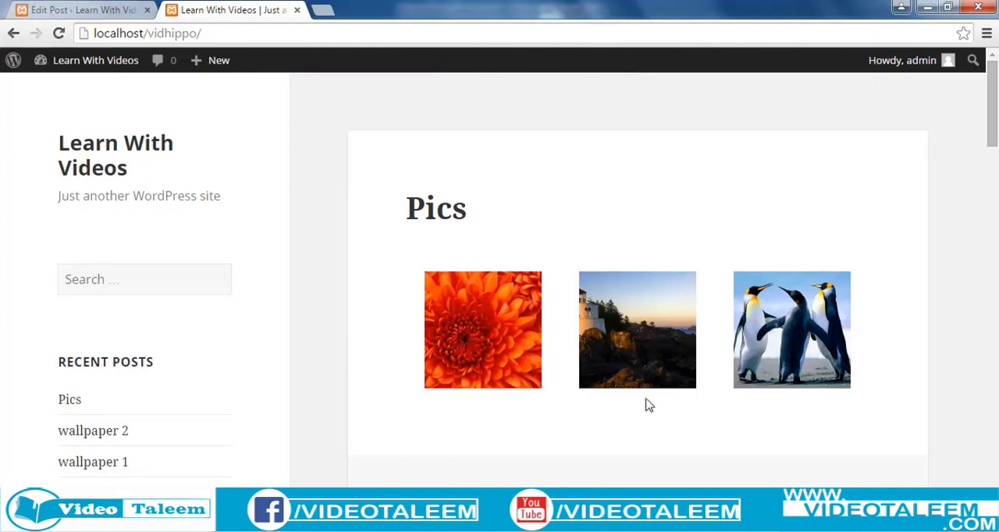
Step: Examine the attachment pages of the Chrysanthemum and Lighthouse images in the Pics gallery, returning to the home page after each
left_click(510, 340)
scroll(536, 351, "down", 4)
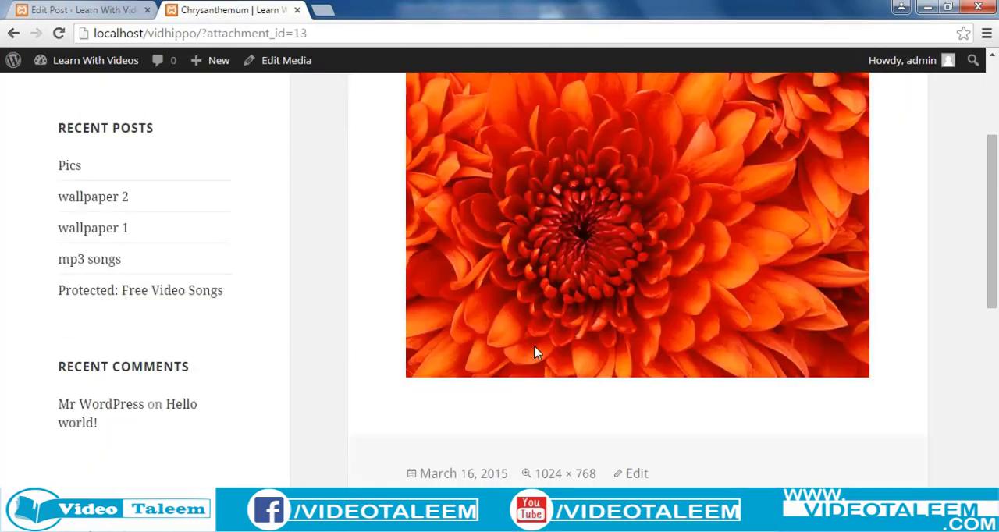
scroll(535, 351, "up", 4)
scroll(575, 466, "down", 2)
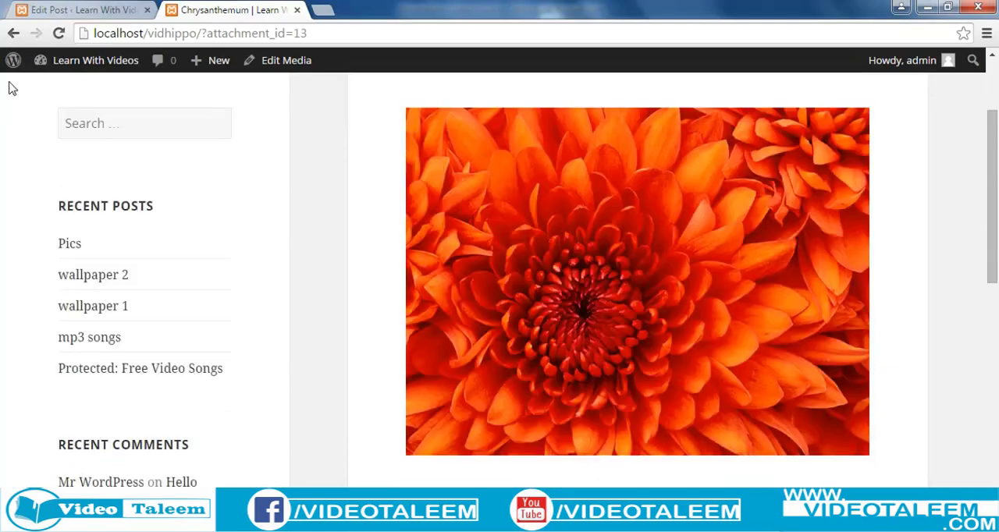
left_click(14, 33)
left_click(661, 357)
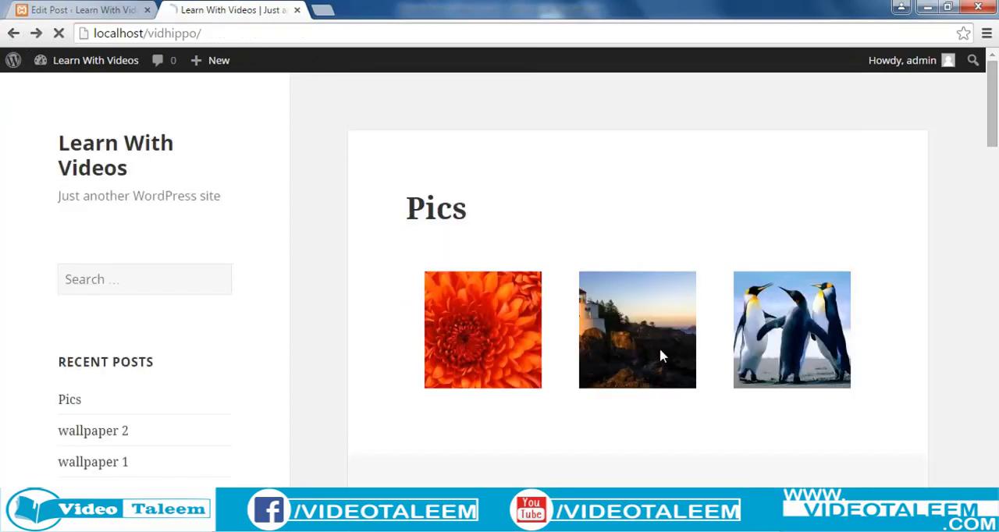
scroll(531, 425, "down", 4)
scroll(512, 405, "up", 4)
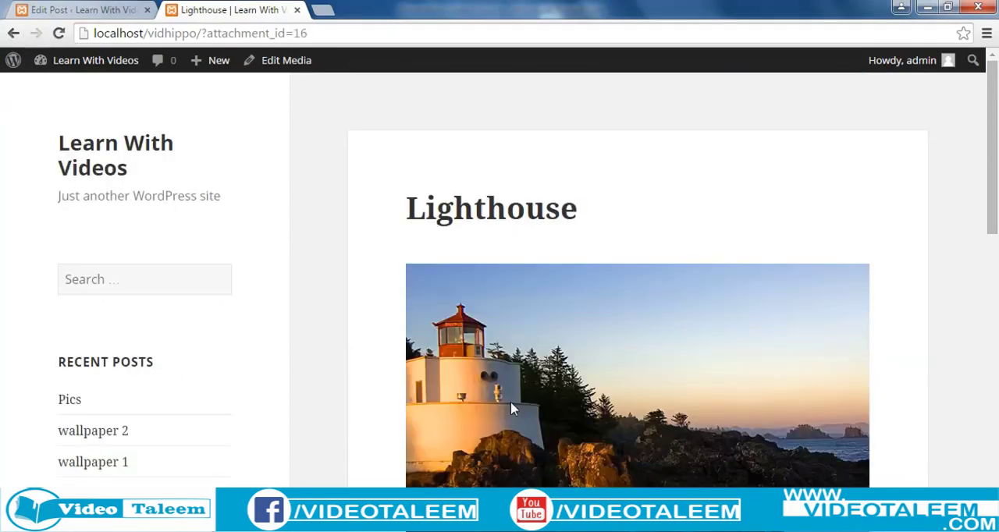
left_click(13, 33)
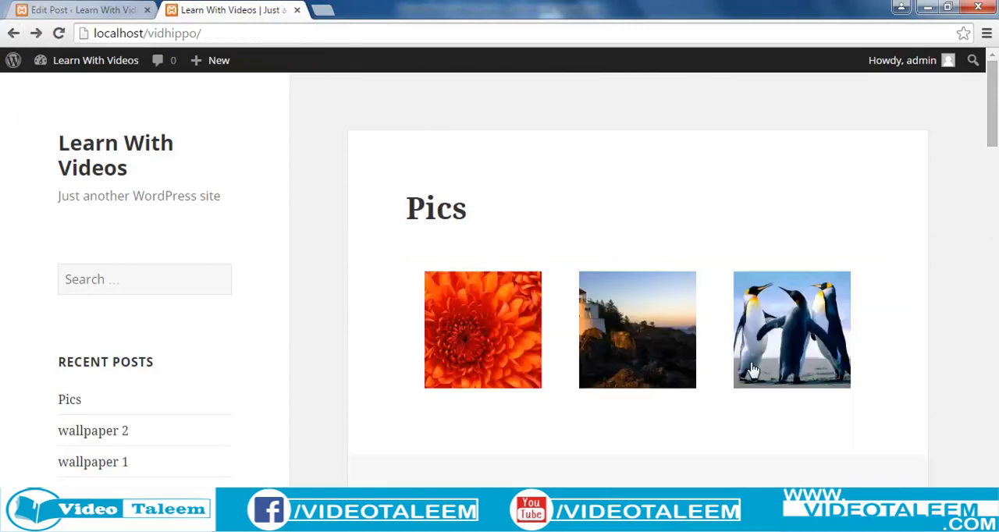
scroll(413, 375, "down", 3)
scroll(419, 392, "up", 3)
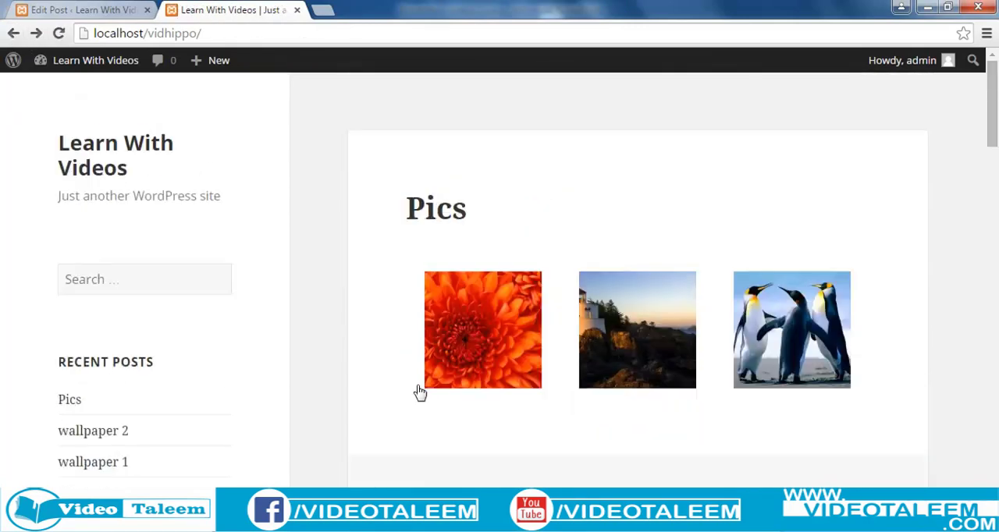
Step: Return to the post editor tab, start another new post and open its media insertion window
left_click(84, 11)
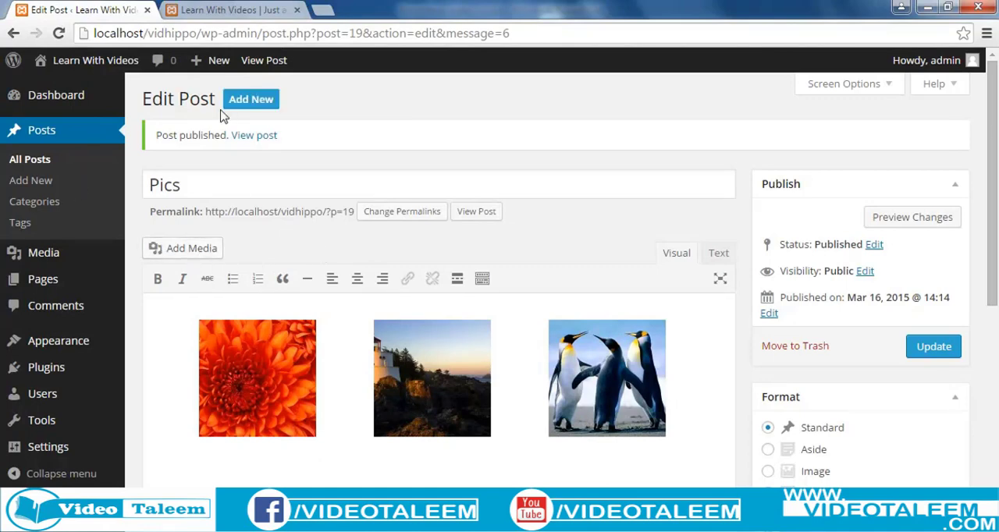
left_click(264, 107)
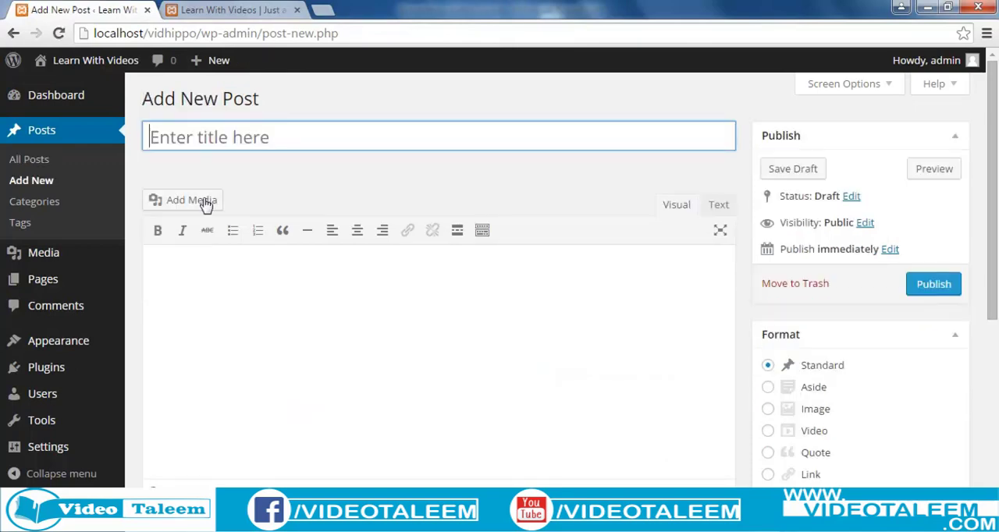
left_click(191, 209)
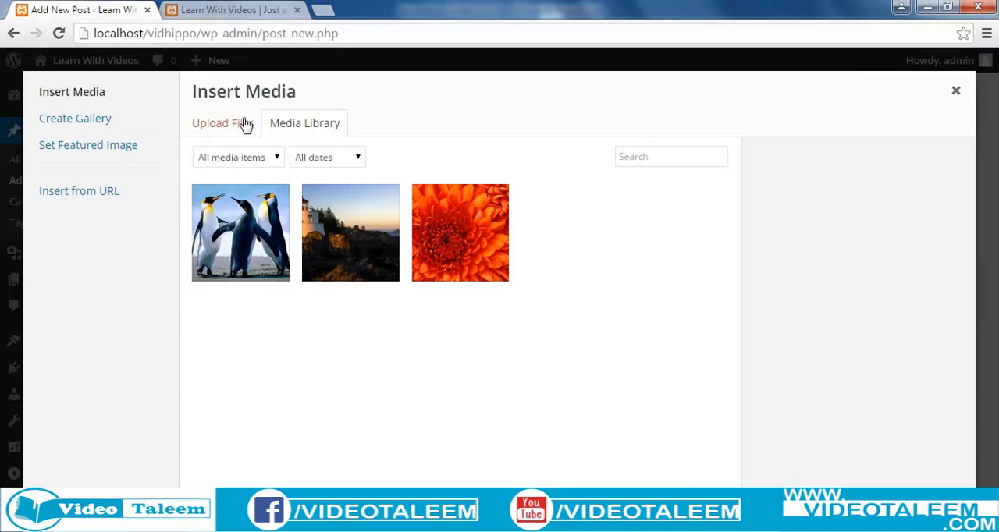
Step: View the featured image selection, and open the form for inserting media from a URL
left_click(78, 155)
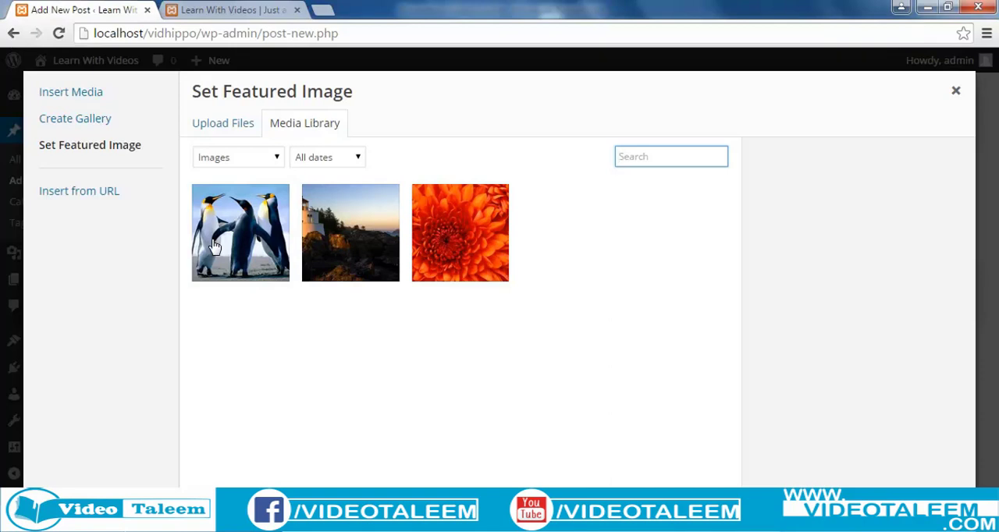
left_click(95, 201)
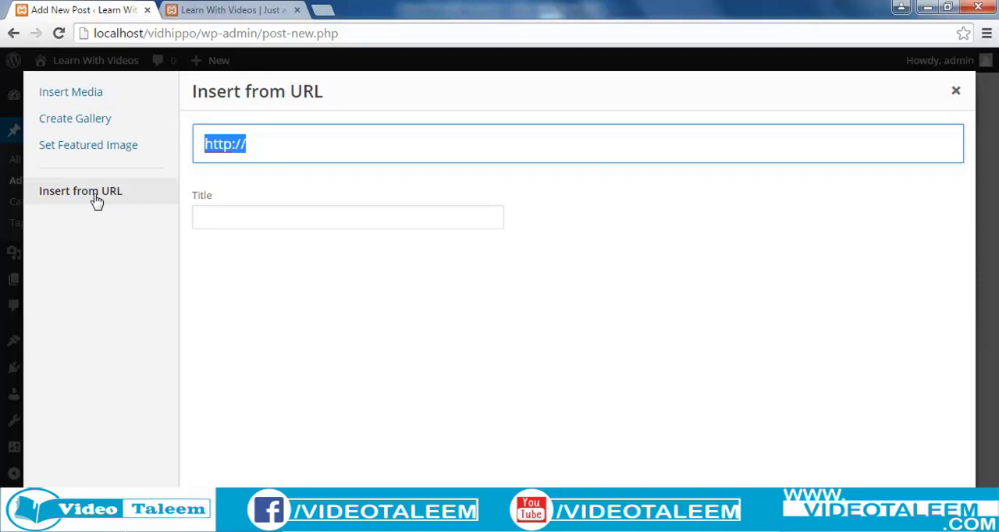
left_click(274, 149)
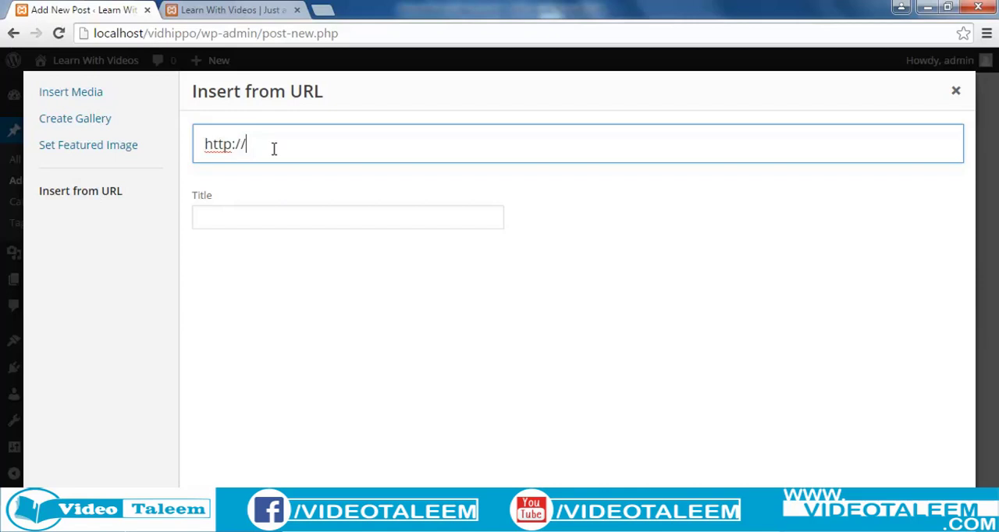
Step: Open Google Images in a new browser tab and search for "pakistan"
left_click(322, 10)
type("google.com")
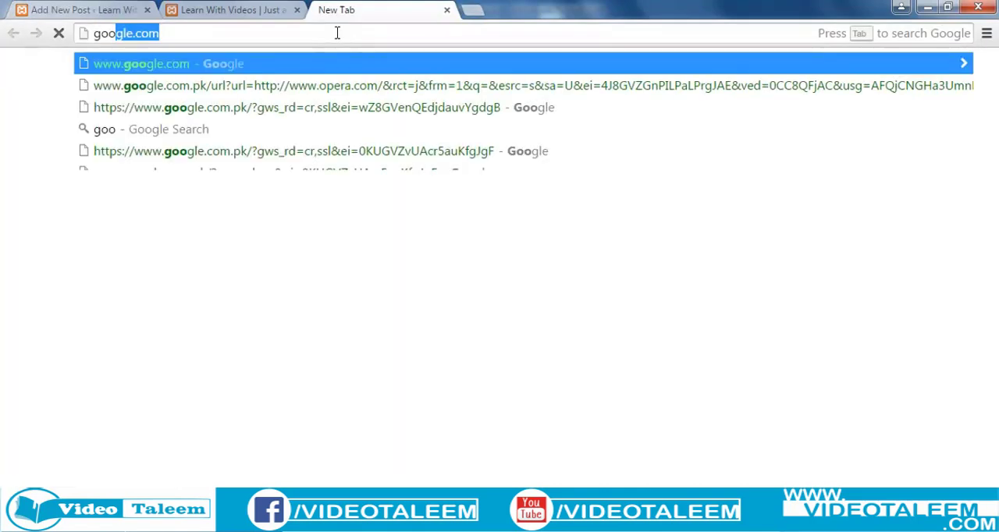
key("Return")
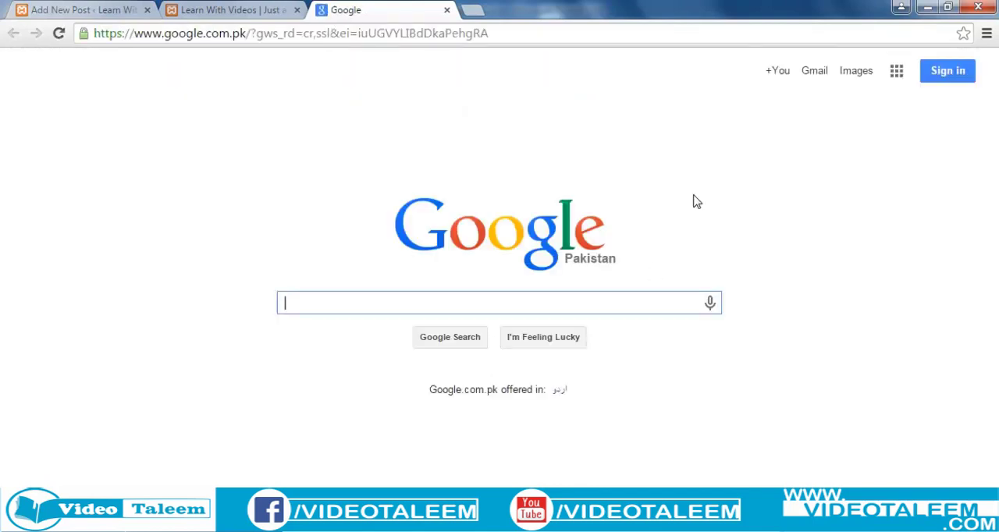
left_click(847, 74)
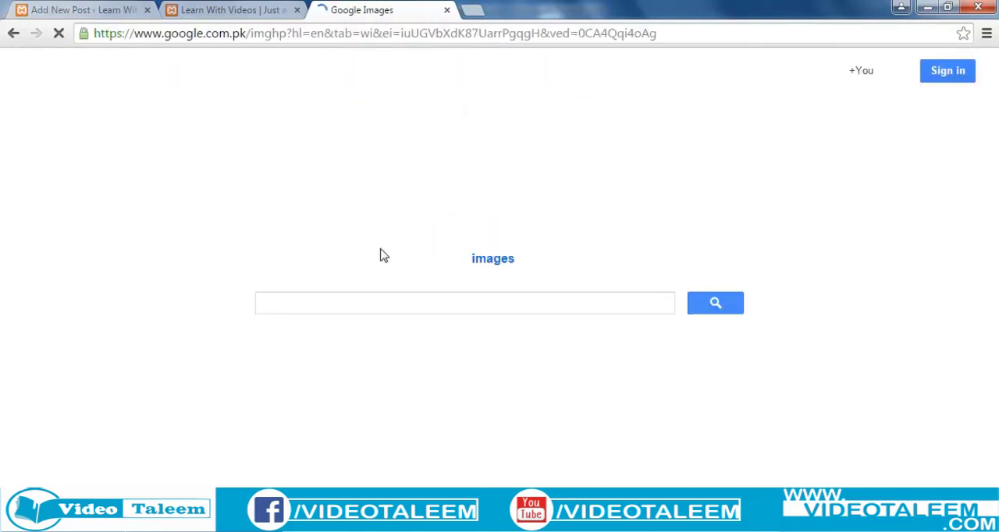
left_click(297, 304)
type("pakistan")
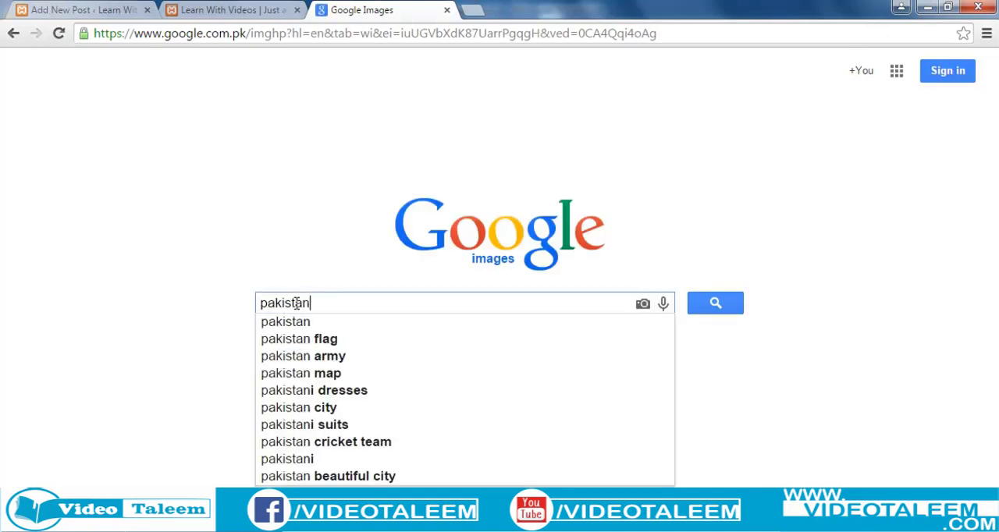
key("Return")
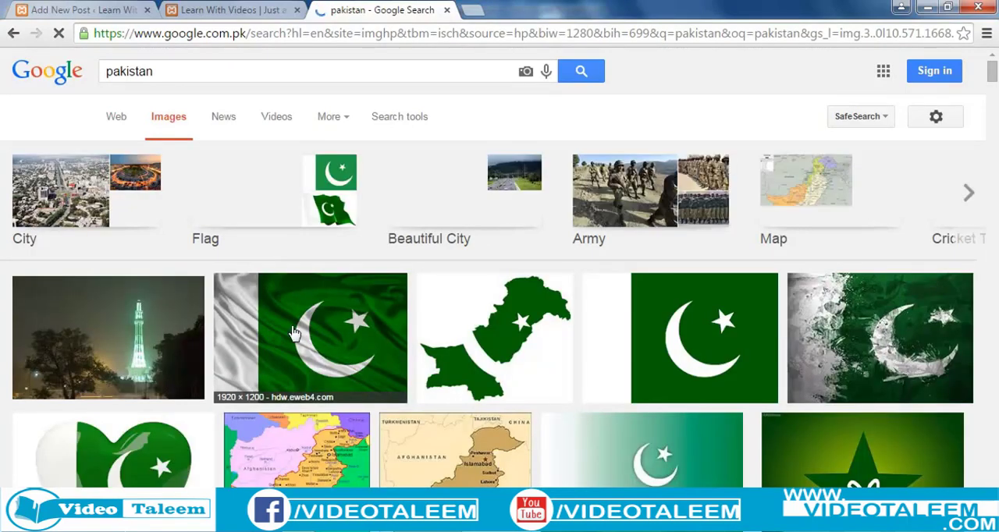
Step: Try to open the wavy Pakistan flag image and the green star image at full size from the results
left_click(295, 333)
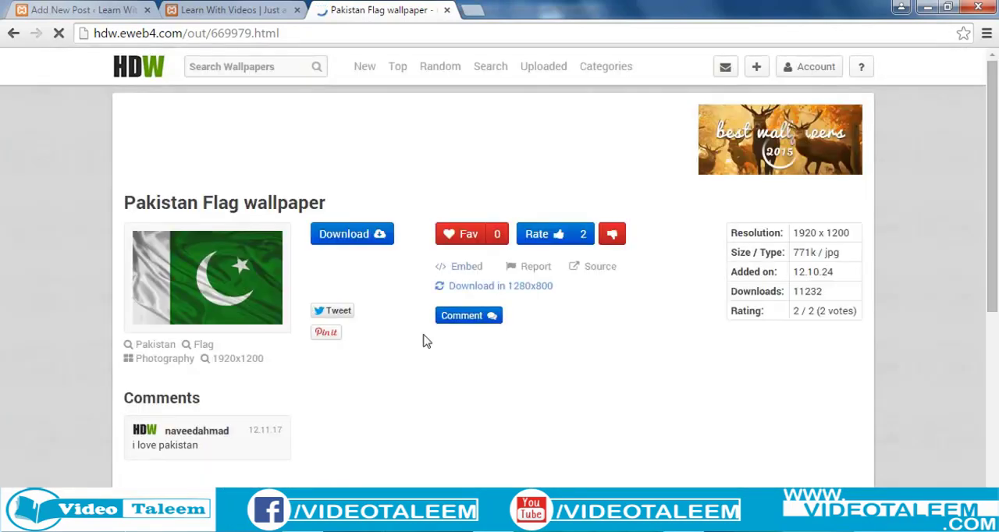
left_click(13, 33)
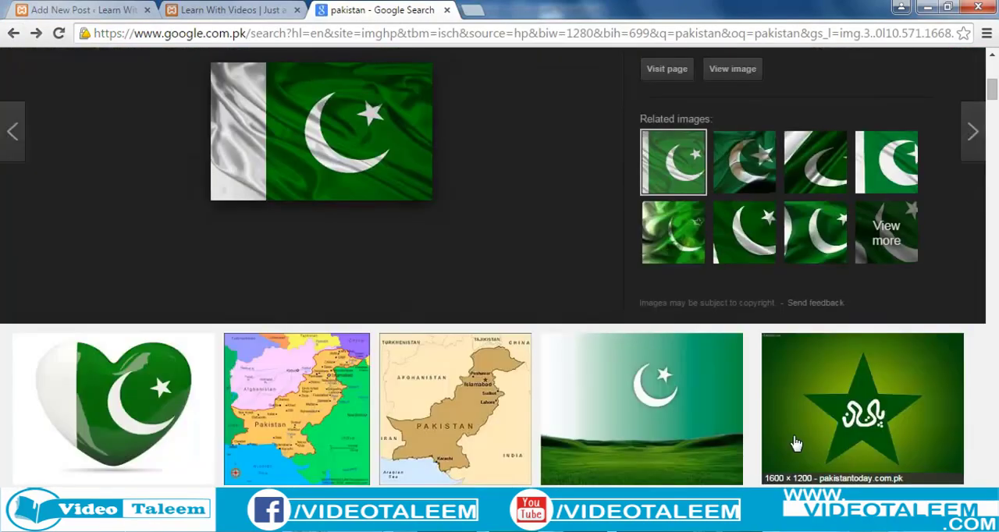
left_click(796, 444)
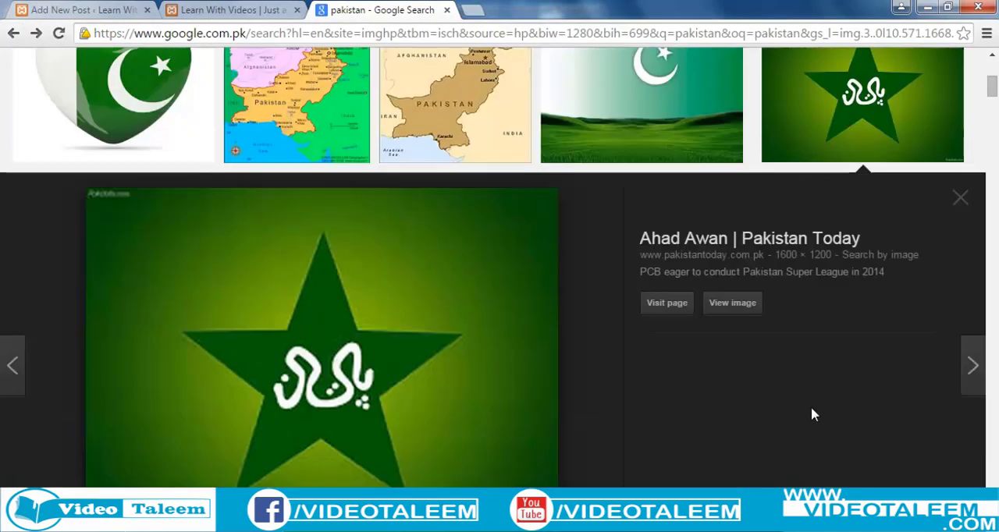
left_click(732, 306)
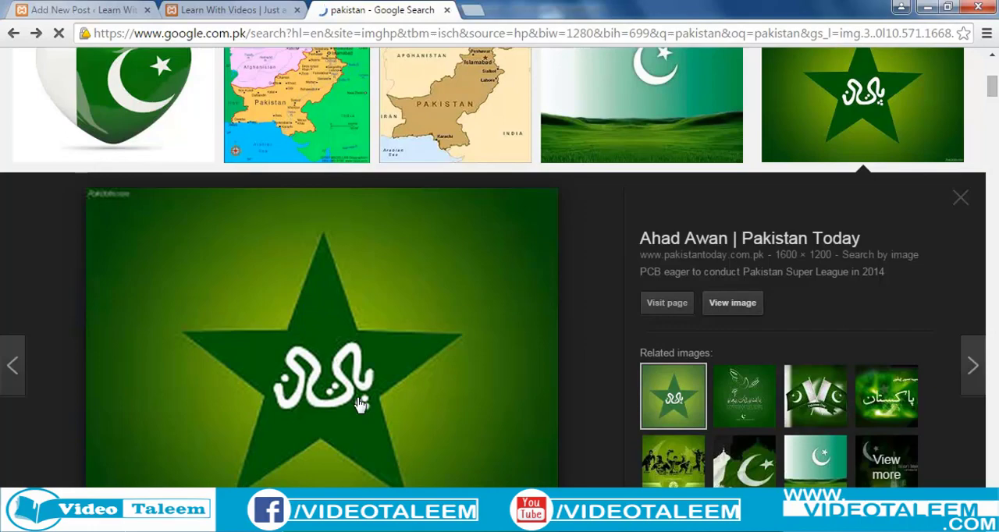
scroll(360, 404, "down", 4)
scroll(359, 404, "up", 5)
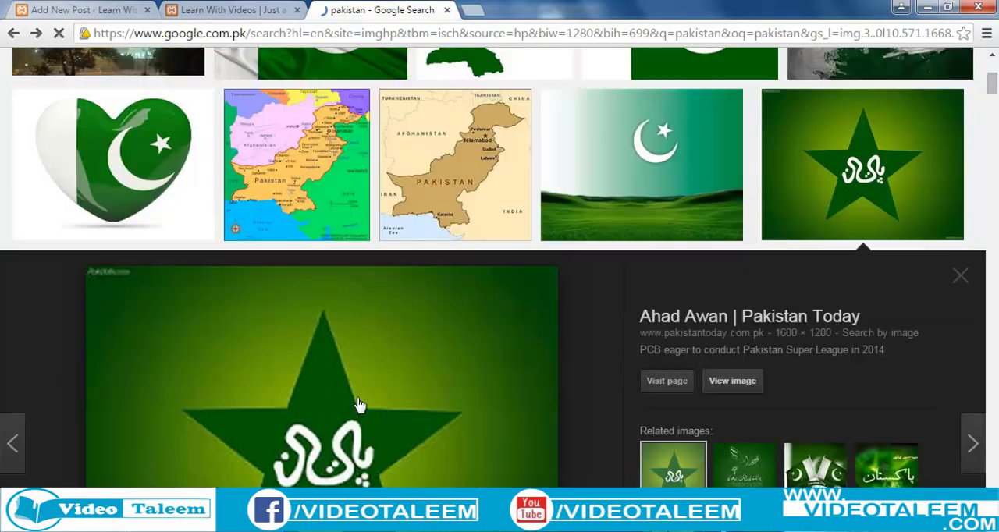
scroll(360, 404, "down", 2)
scroll(360, 404, "up", 6)
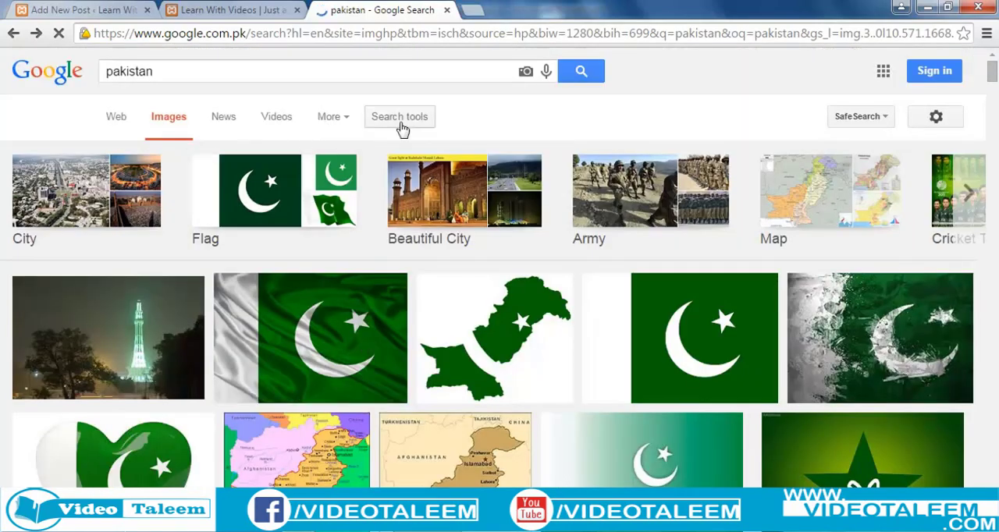
Step: Filter the image search results to Medium size
left_click(347, 121)
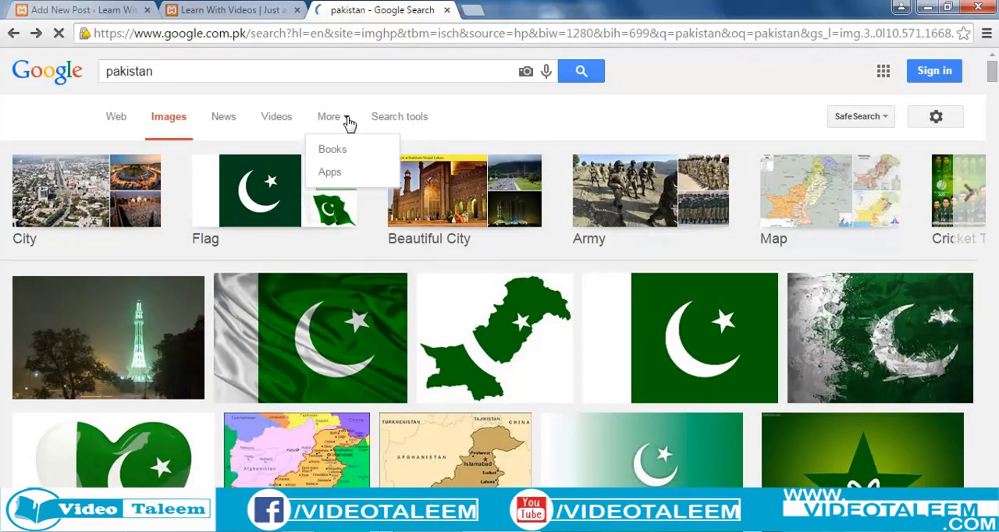
left_click(421, 118)
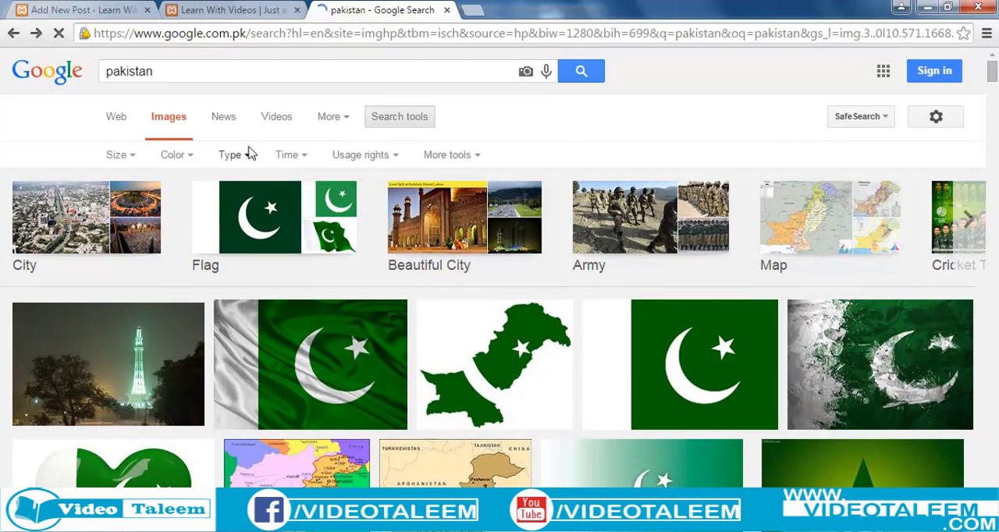
left_click(121, 159)
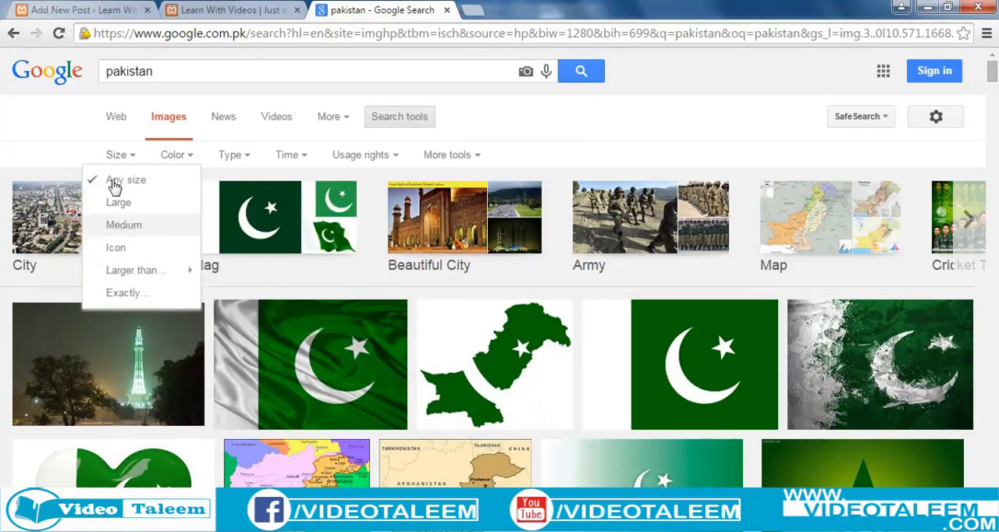
left_click(124, 226)
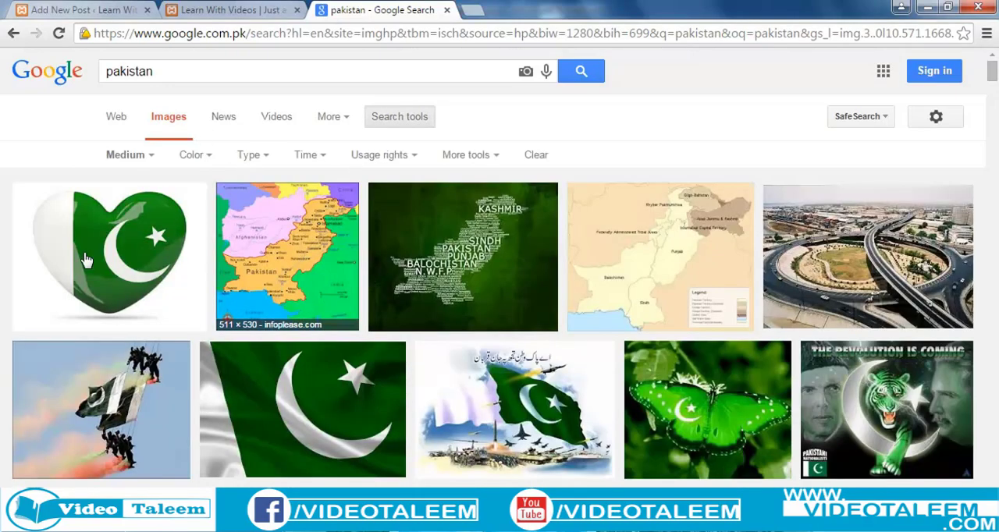
Step: View the heart-shaped Pakistan flag image at full size and copy its web address
left_click(86, 259)
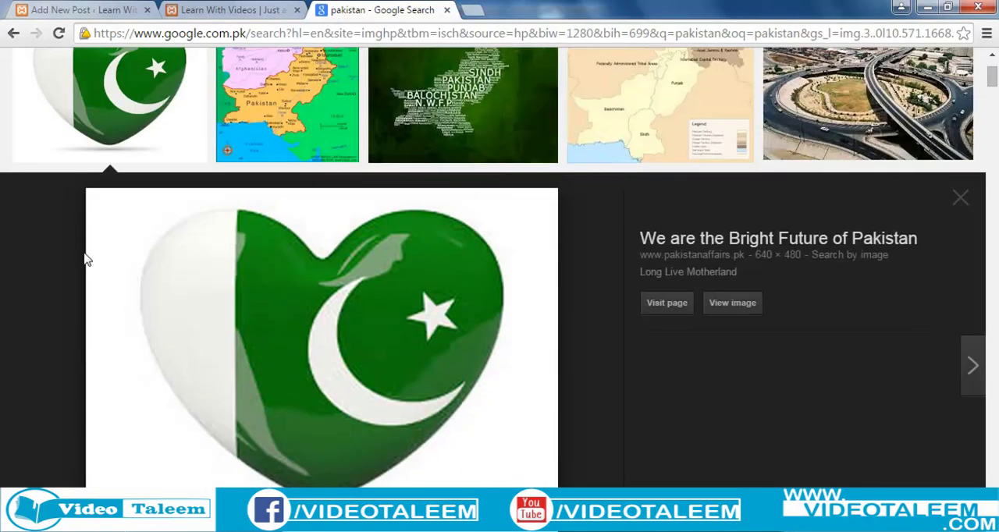
left_click(733, 304)
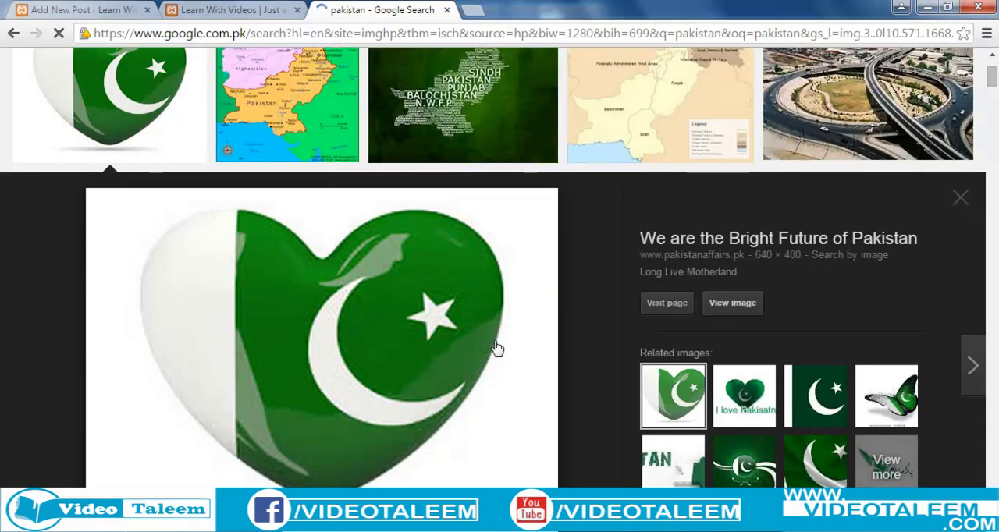
scroll(446, 401, "down", 1)
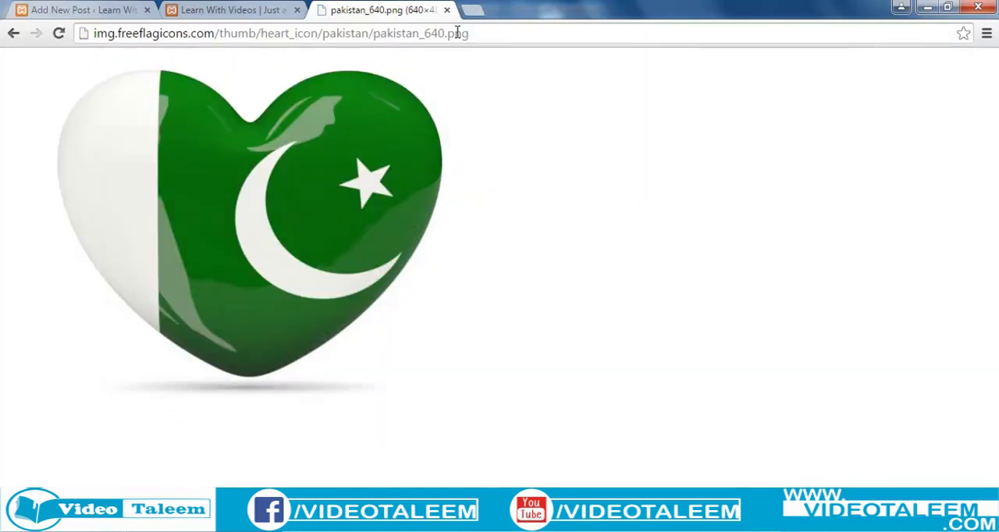
left_click(393, 35)
key("ctrl+c")
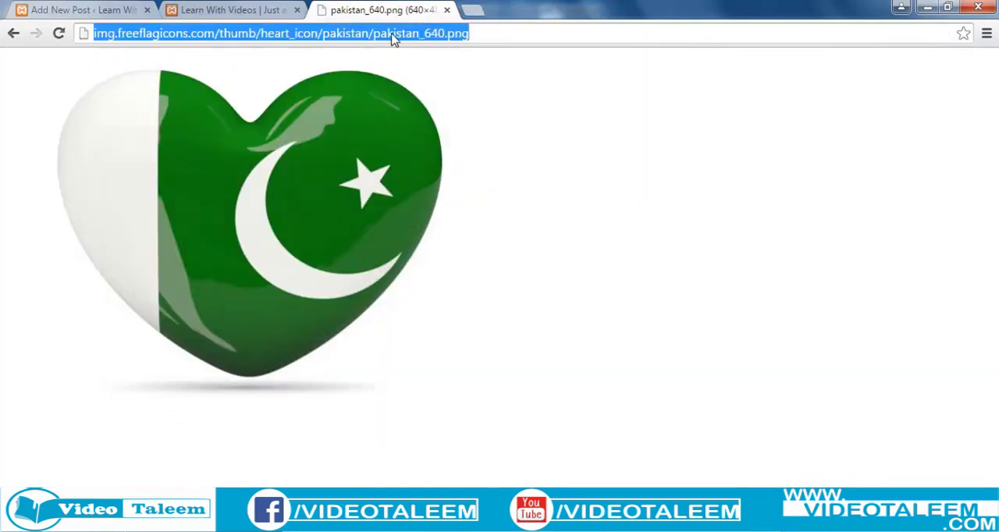
right_click(437, 39)
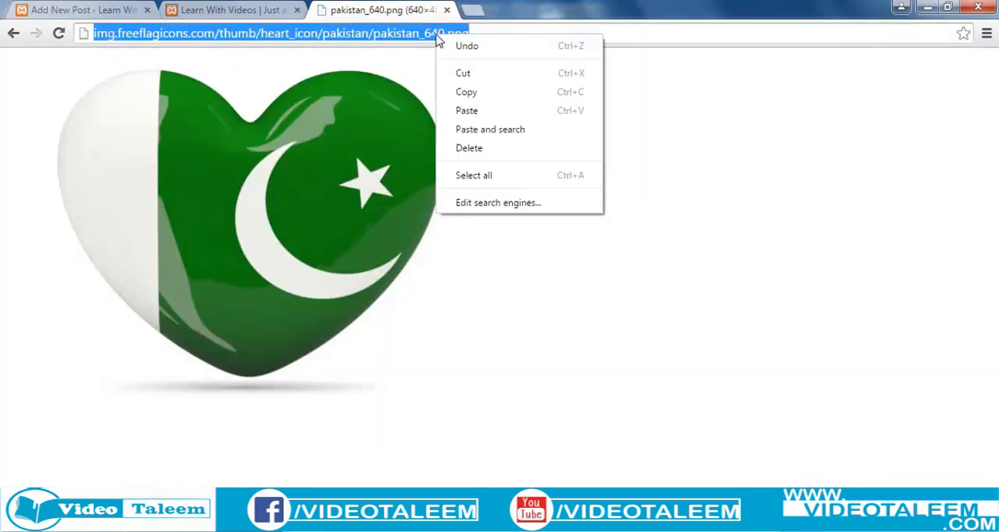
left_click(471, 93)
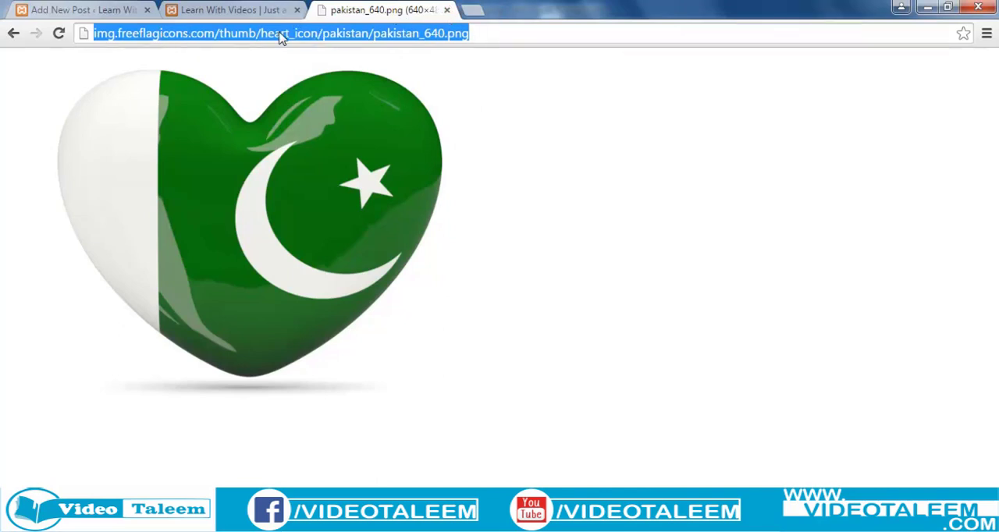
left_click(81, 11)
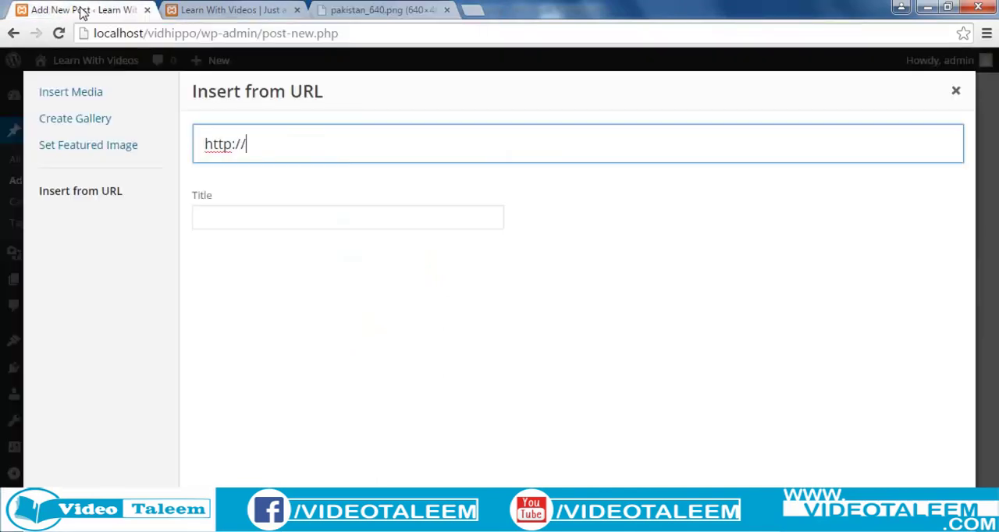
left_click_drag(282, 146, 200, 145)
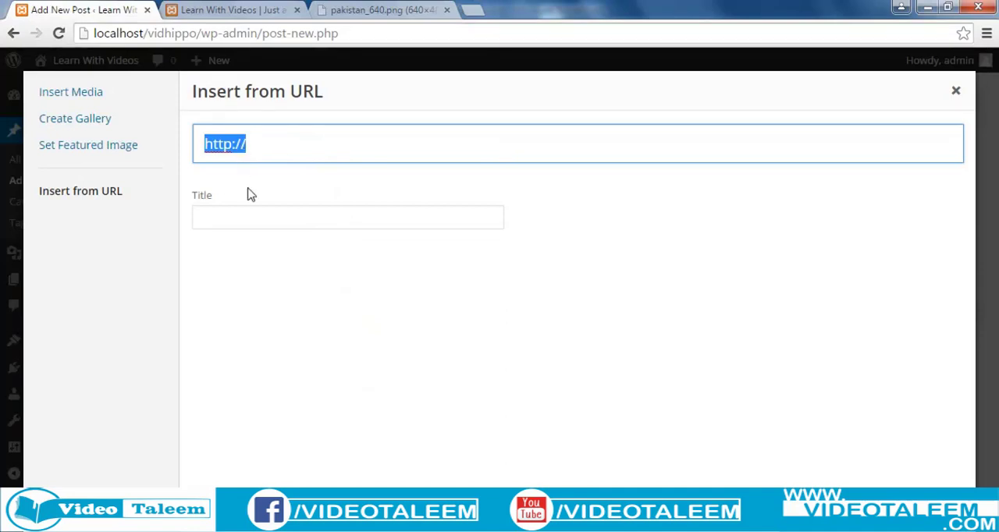
right_click(241, 146)
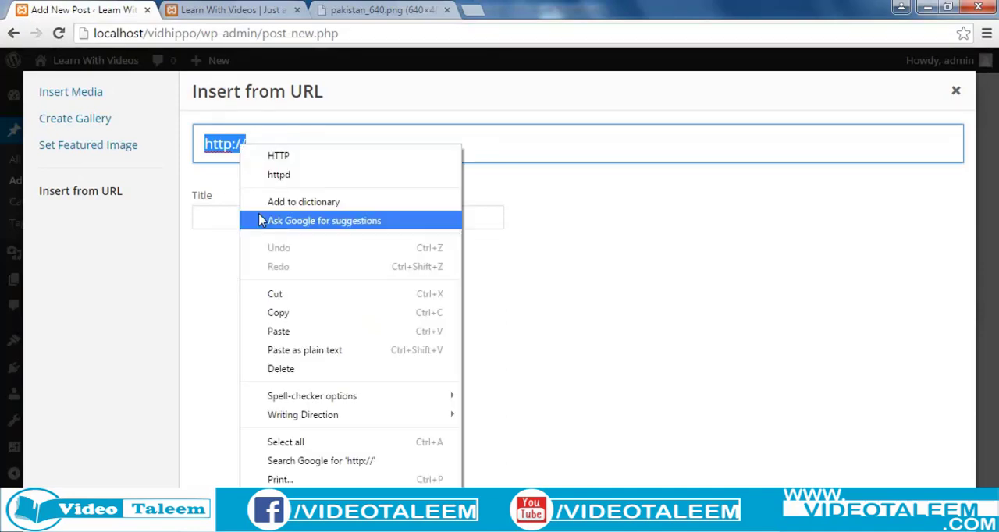
left_click(287, 333)
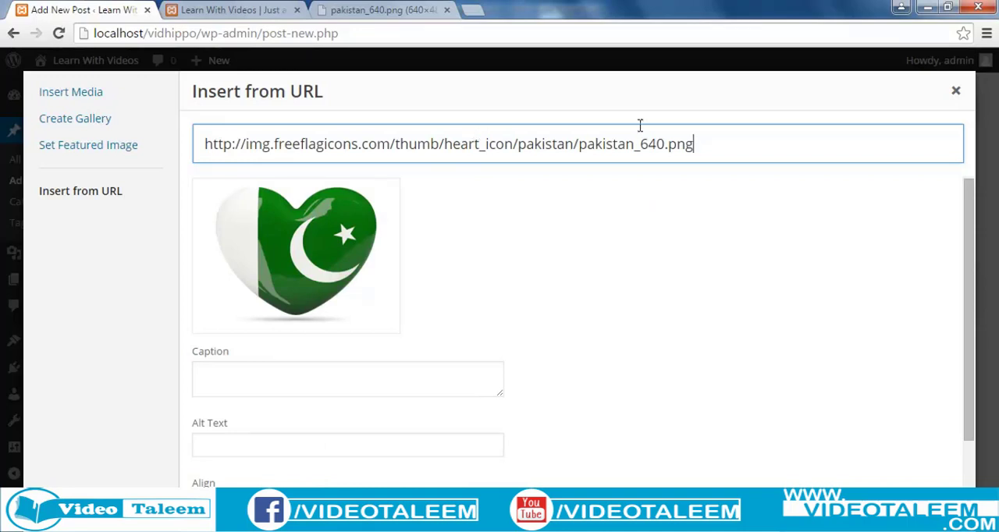
Step: Insert the linked heart flag image into the post, leaving its caption and alt text blank
left_click(215, 387)
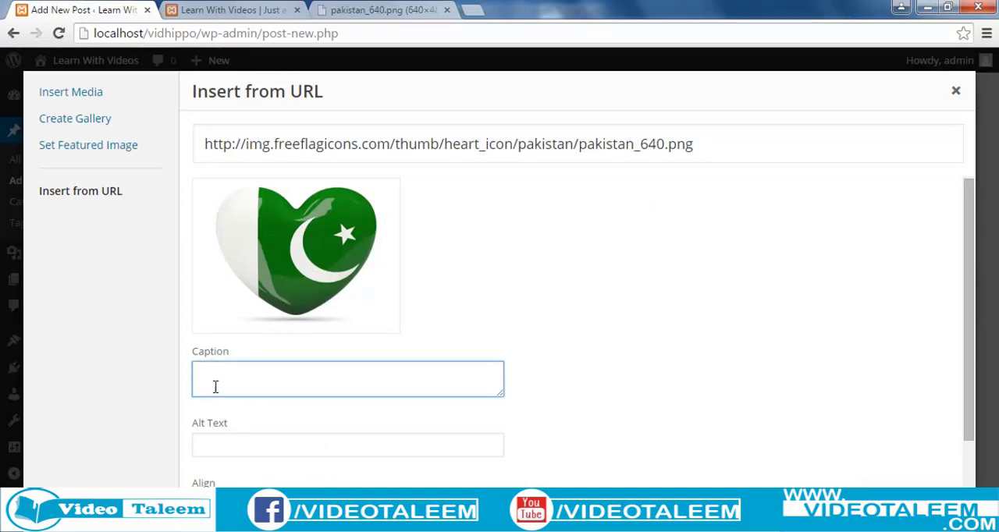
left_click(239, 450)
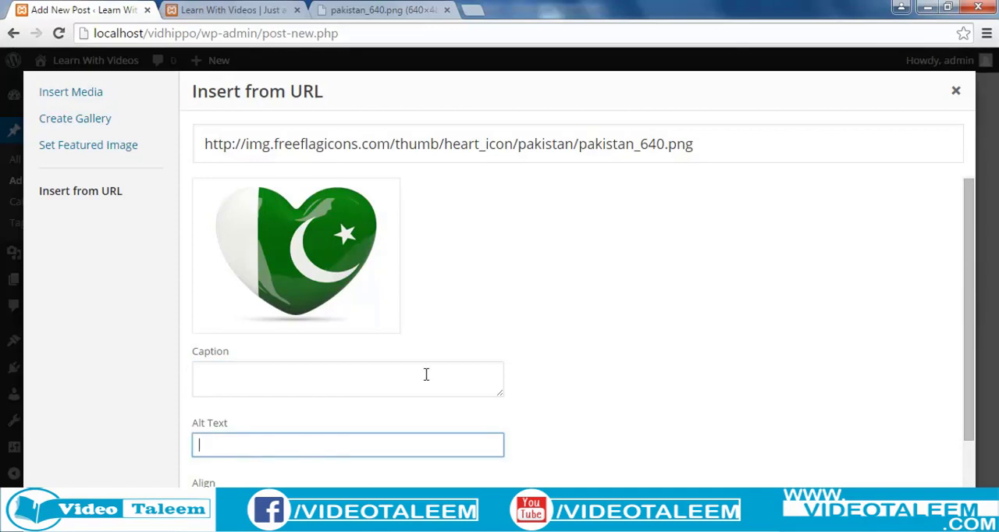
key("Tab")
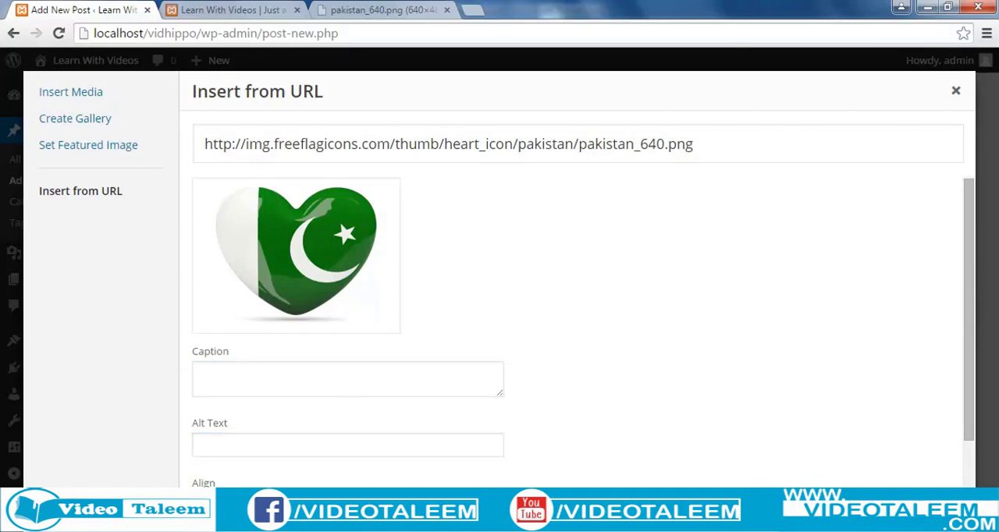
left_click(921, 519)
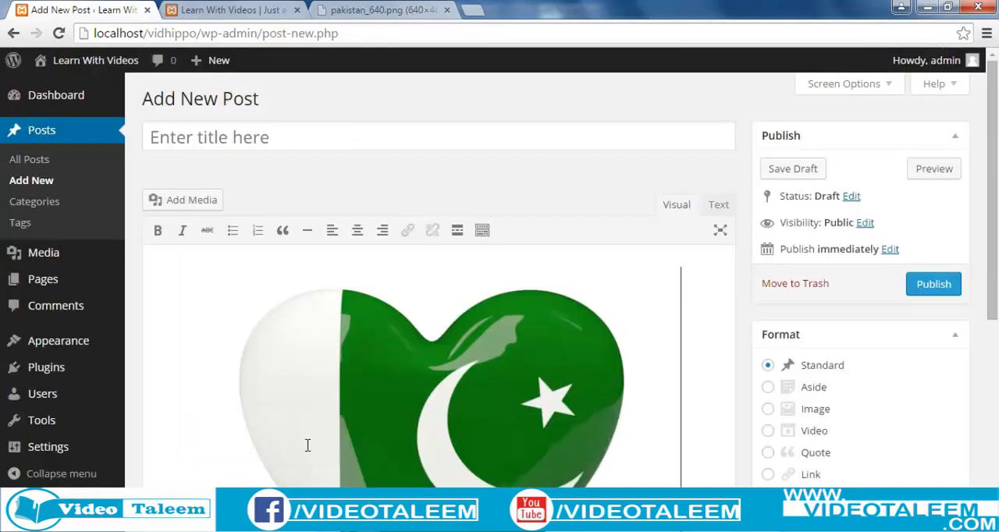
Step: Shrink the inserted heart flag image proportionally to a little over half its width
scroll(995, 242, "down", 1)
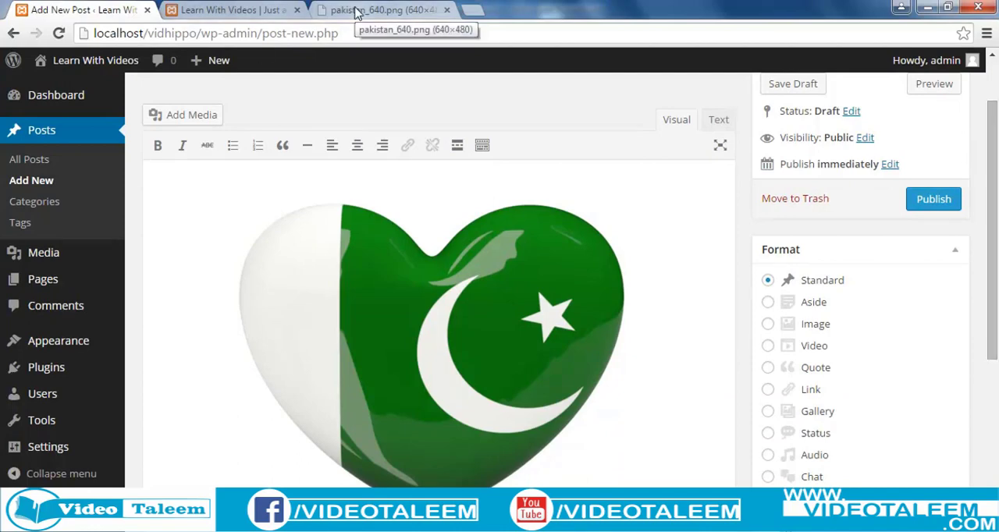
left_click(386, 325)
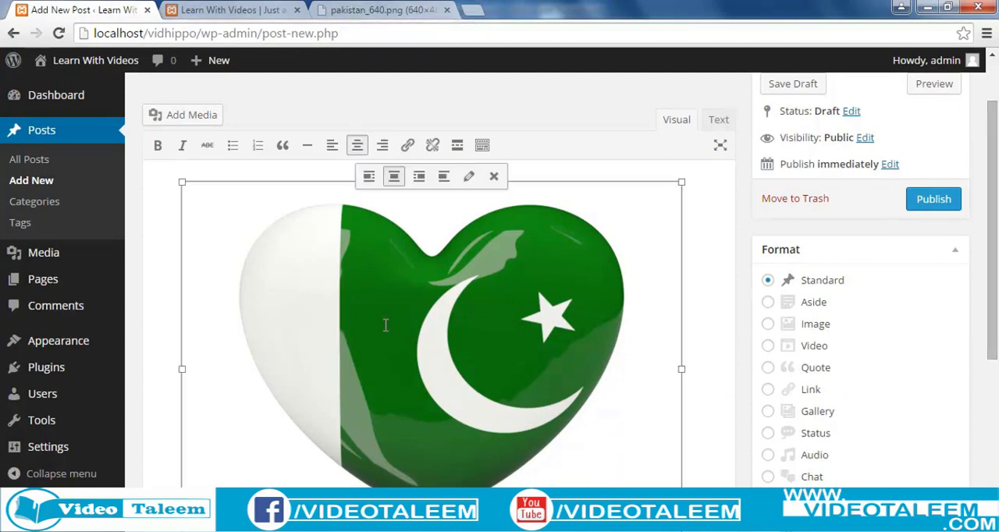
scroll(425, 341, "up", 1)
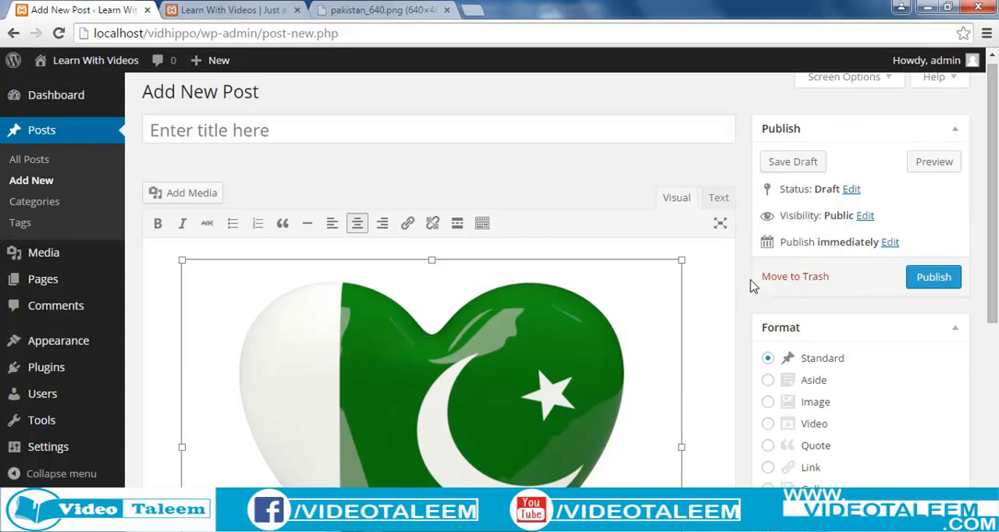
left_click_drag(682, 260, 529, 420)
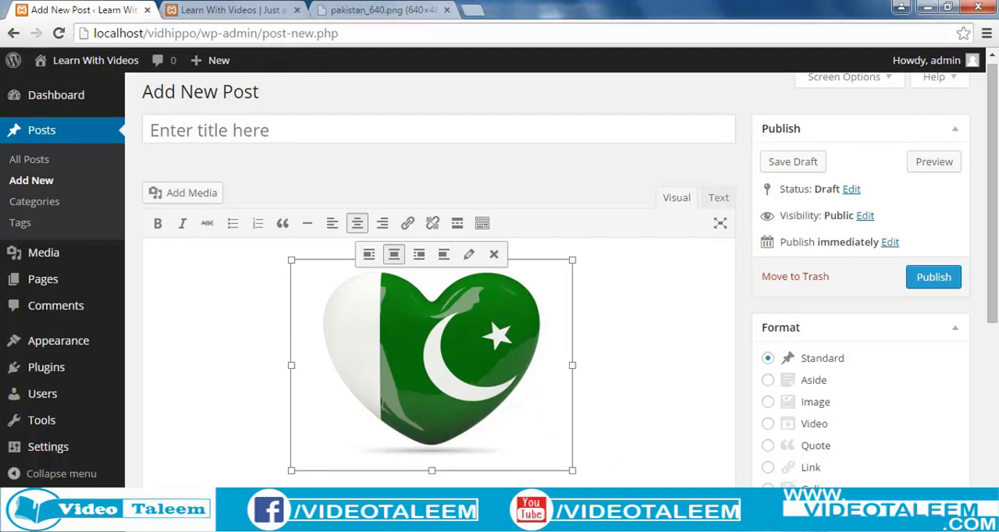
Step: Title the new post "Pakistan"
left_click(287, 127)
type("P")
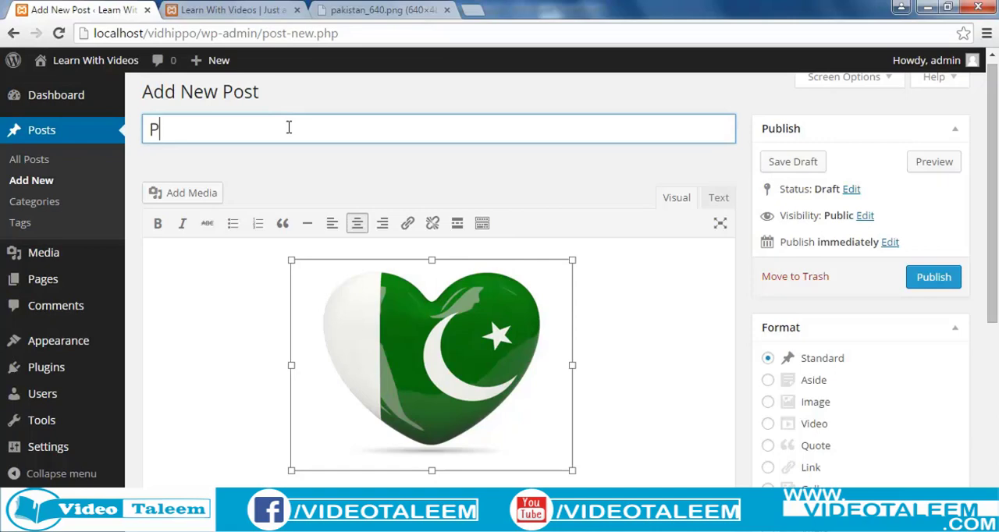
type("akistan")
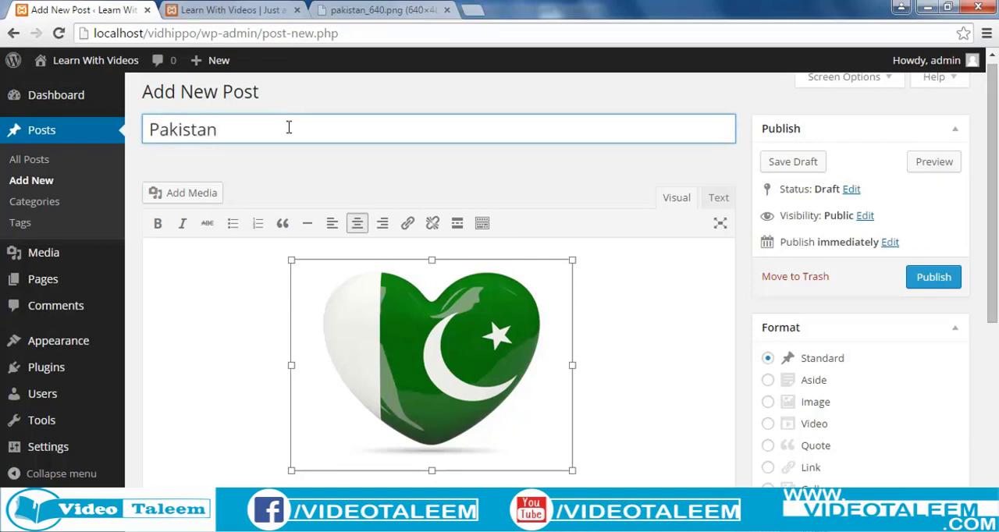
Step: Assign a top-level category to the Pakistan post and publish it
left_click_drag(994, 165, 997, 452)
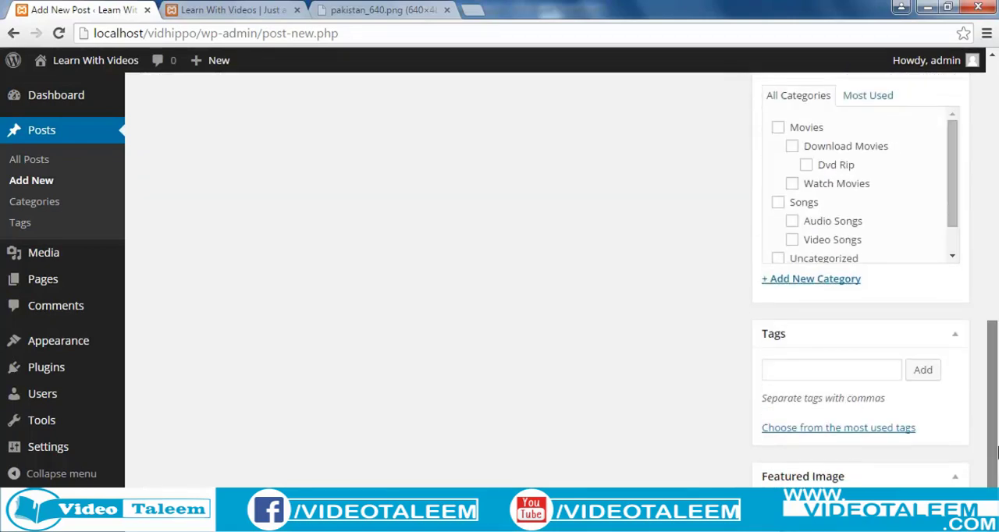
scroll(997, 452, "up", 1)
left_click_drag(952, 278, 997, 185)
left_click(779, 338)
left_click(934, 158)
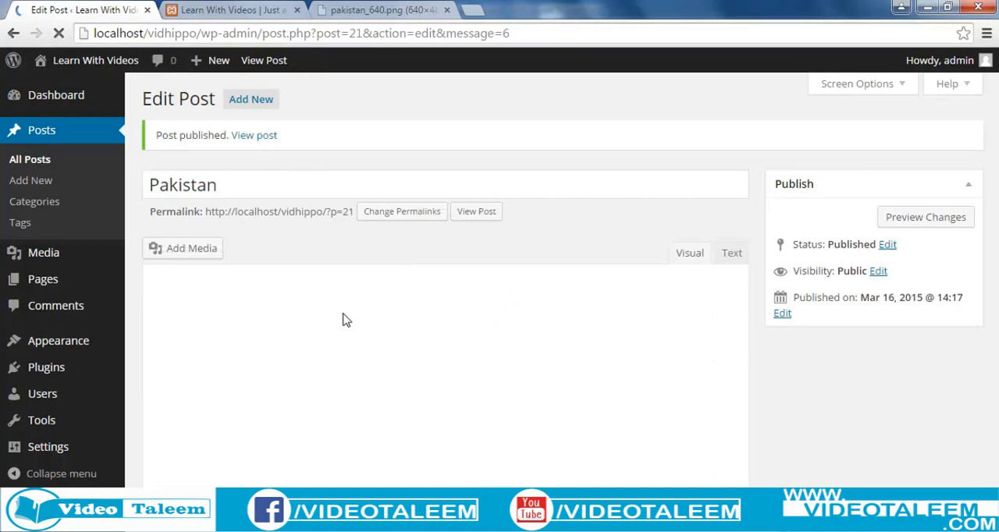
Step: Reload the site's front page at localhost/vidhippo/ in its own browser tab and view the Pakistan post there
mouse_move(89, 257)
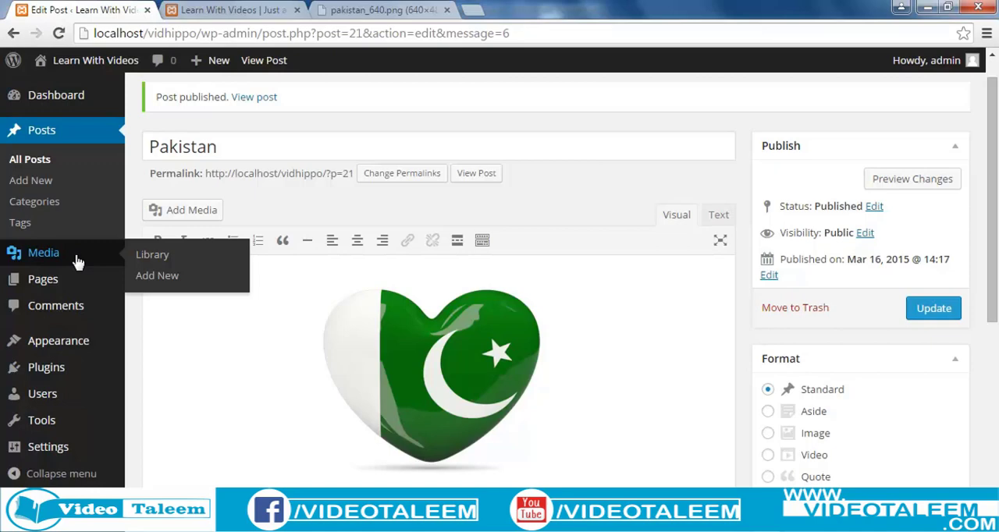
left_click(245, 12)
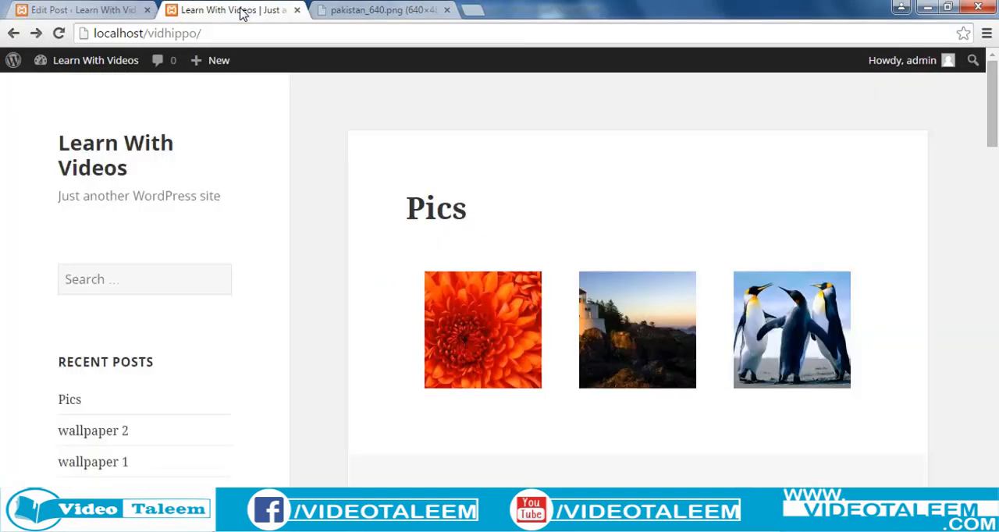
left_click(197, 35)
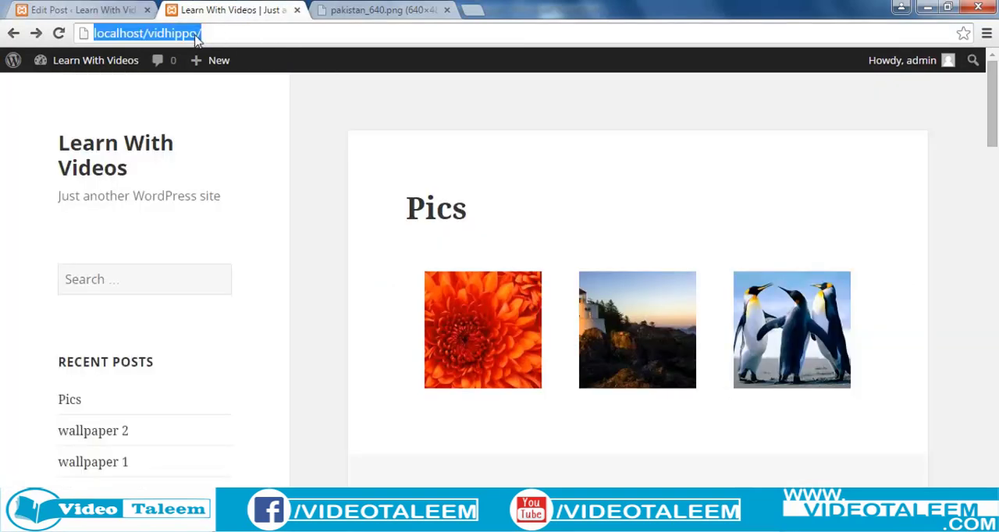
key("Return")
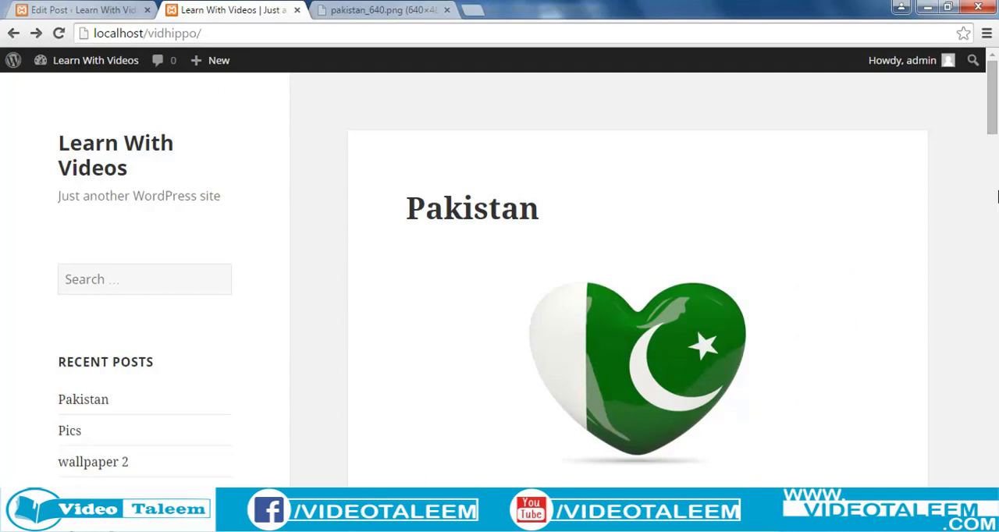
mouse_move(995, 72)
left_mouse_down()
mouse_move(995, 112)
mouse_move(995, 74)
left_mouse_up()
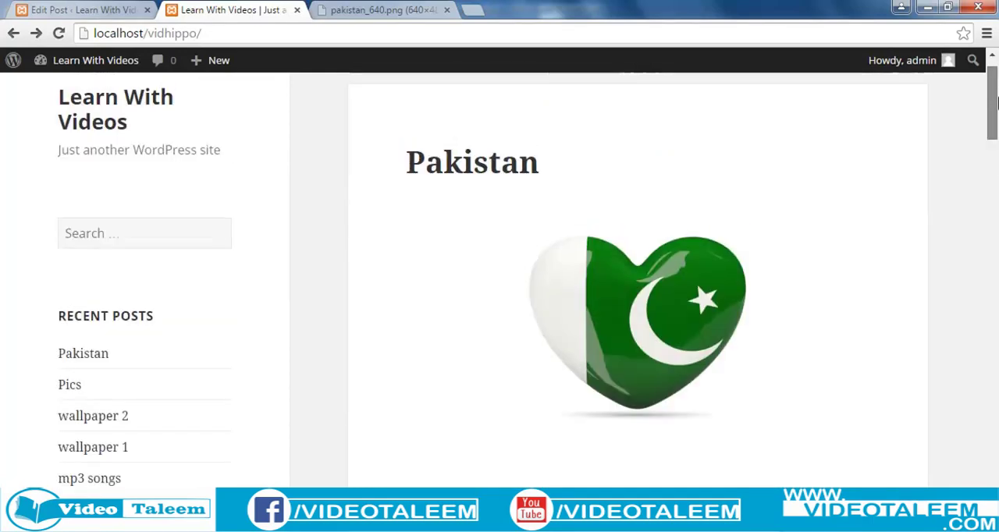